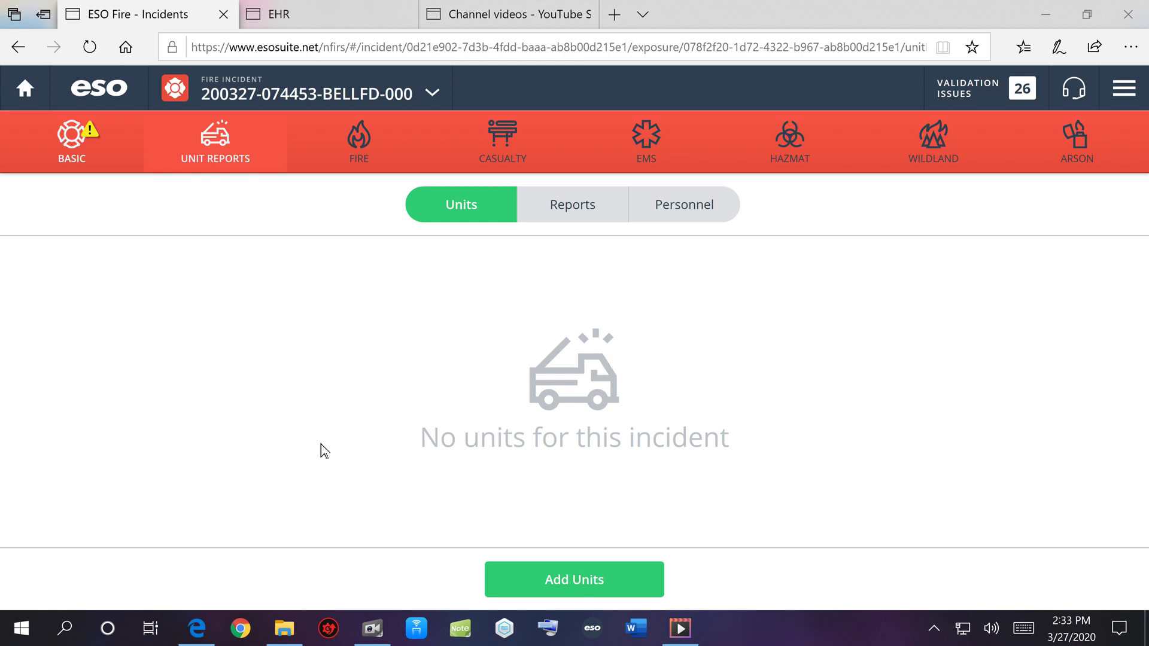
Add Engine 33 as a unit in the incident's unit reports.
{"action": "left_click", "coordinate": [84, 161]}
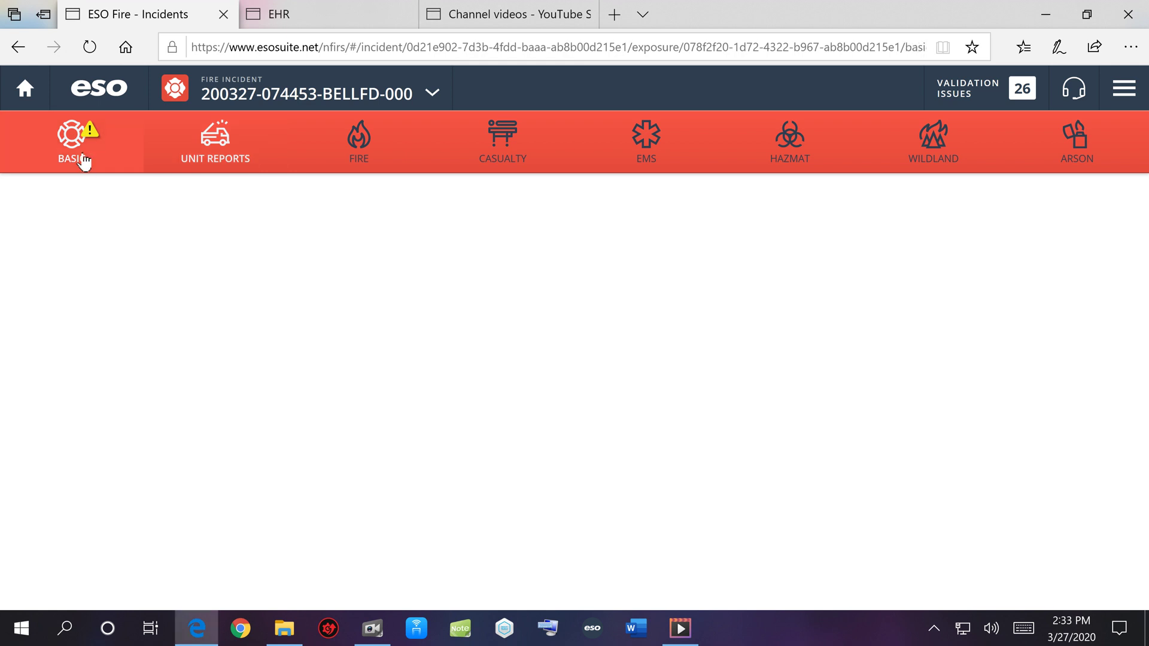
{"action": "scroll", "coordinate": [317, 299], "scroll_direction": "down", "scroll_amount": 12}
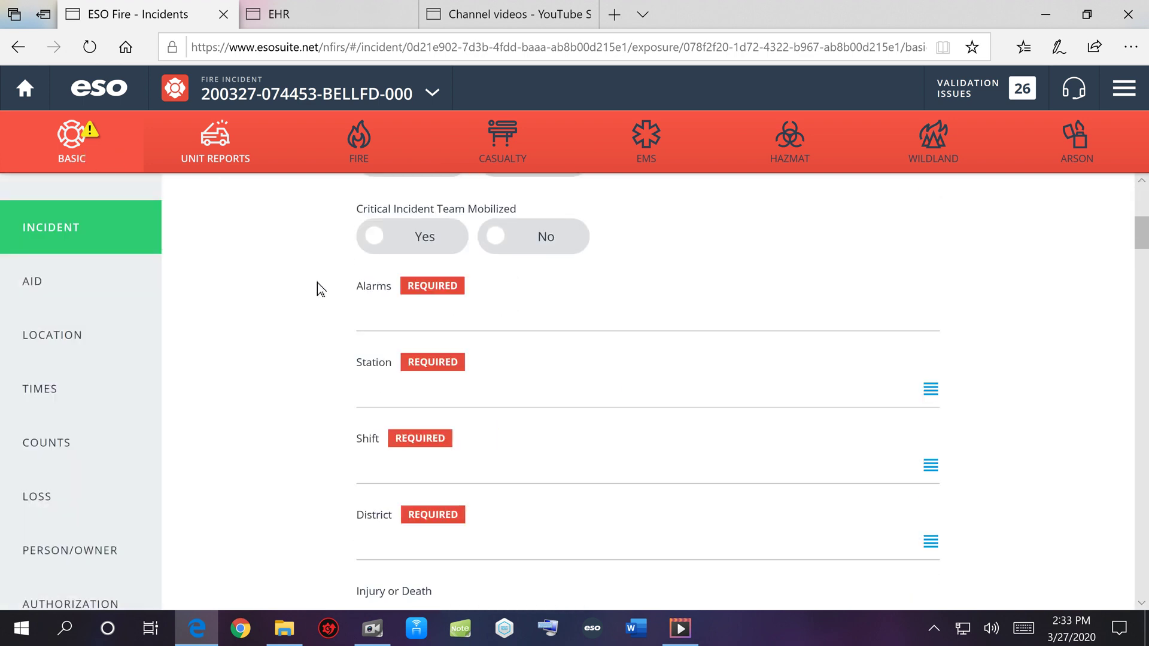
{"action": "left_click", "coordinate": [213, 160]}
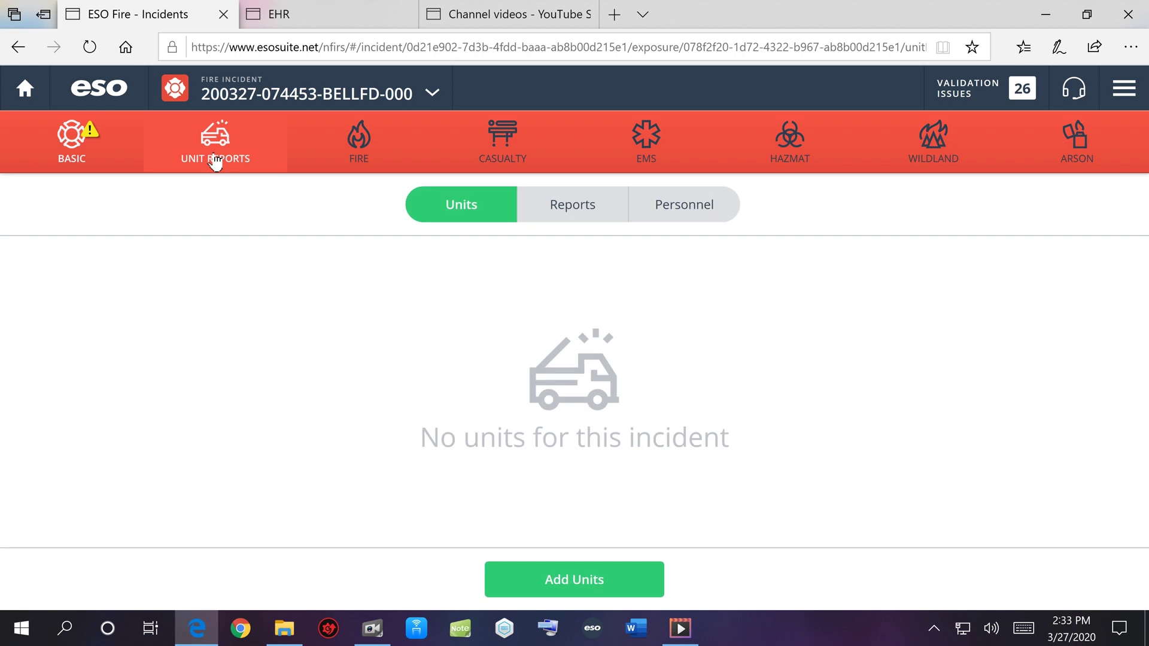
{"action": "left_click", "coordinate": [601, 581]}
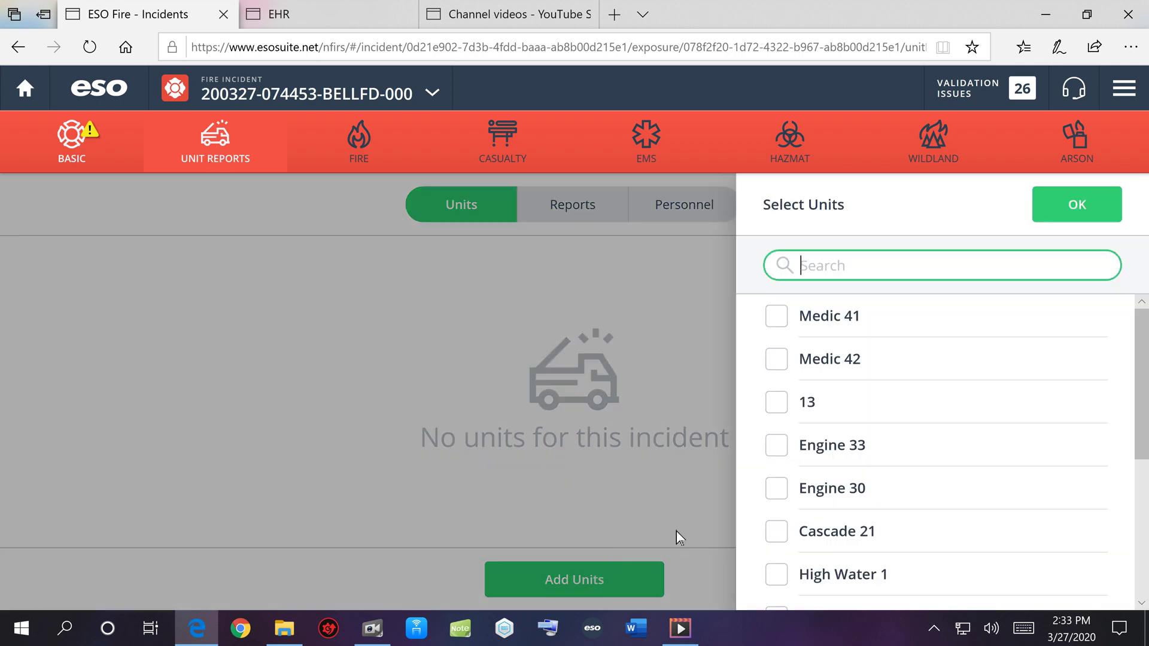
{"action": "left_click", "coordinate": [788, 458]}
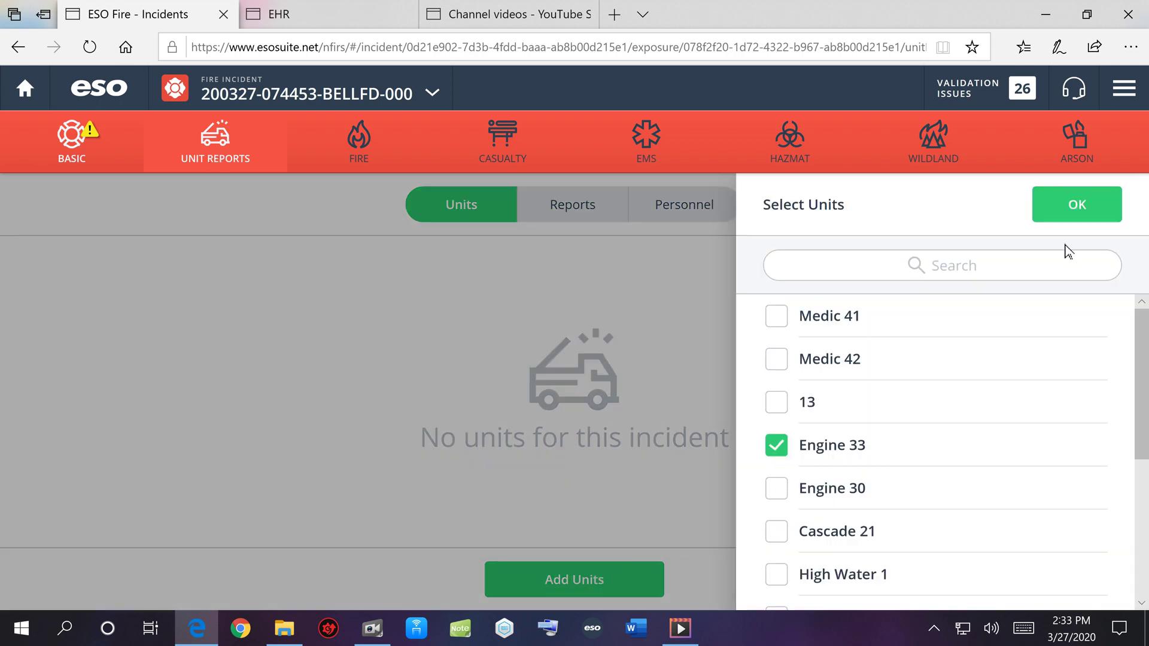
{"action": "left_click", "coordinate": [1069, 218]}
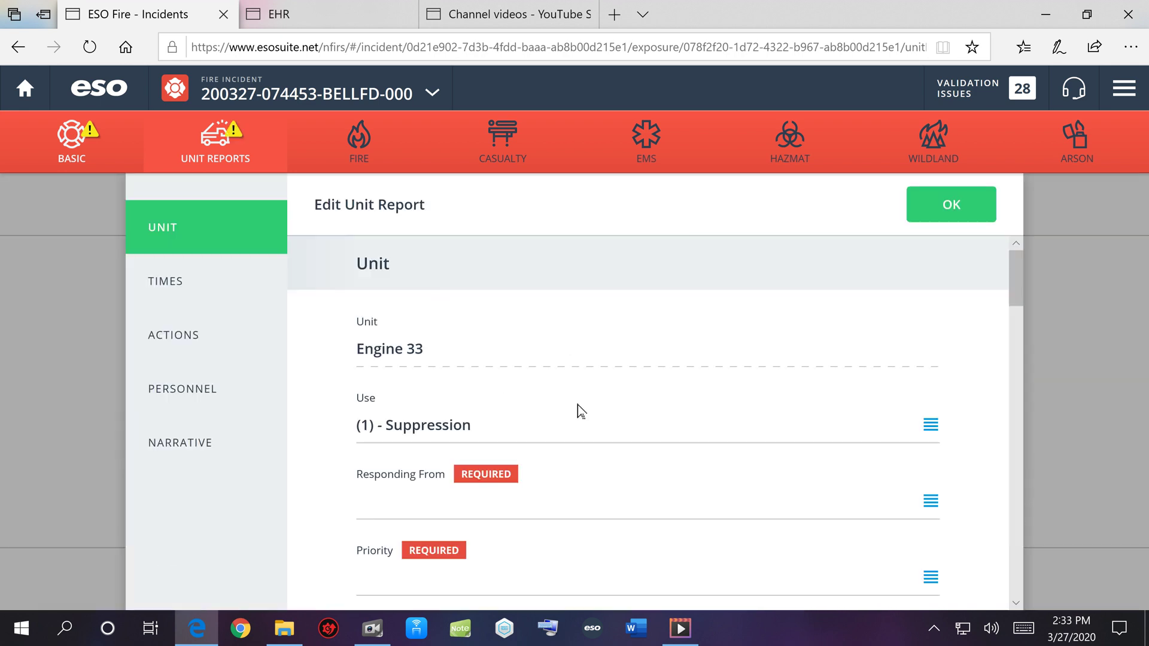
Start selecting personnel for the Engine 33 unit report and choose the first crew member by searching for the surname.
{"action": "scroll", "coordinate": [531, 405], "scroll_direction": "down", "scroll_amount": 3}
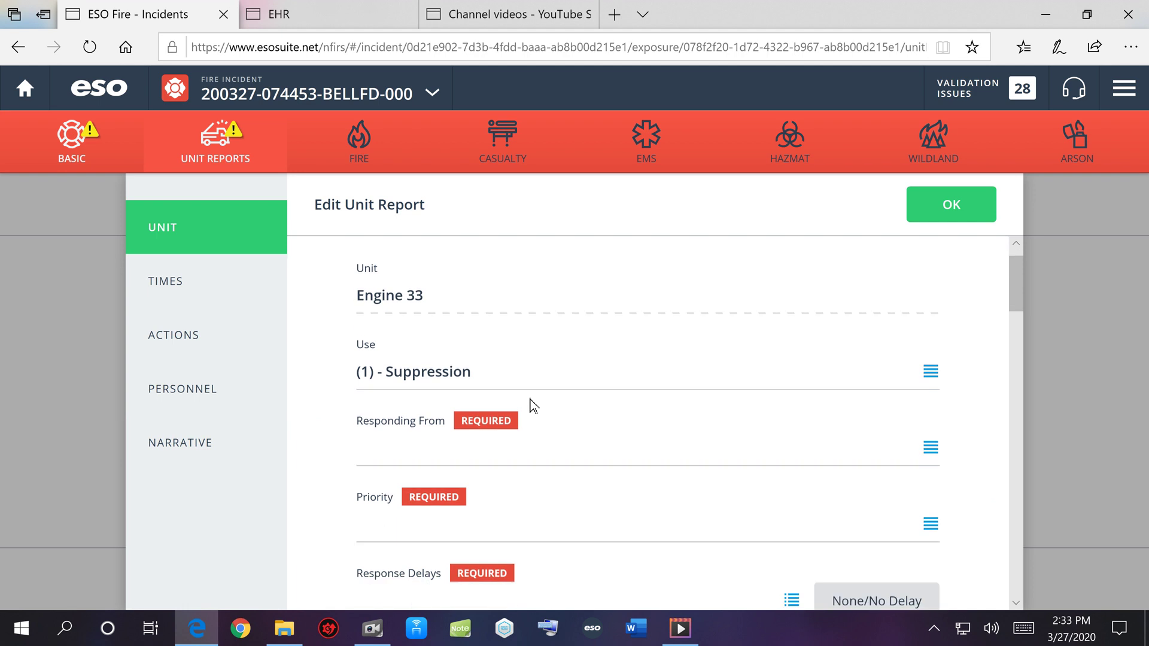
{"action": "scroll", "coordinate": [531, 406], "scroll_direction": "down", "scroll_amount": 15}
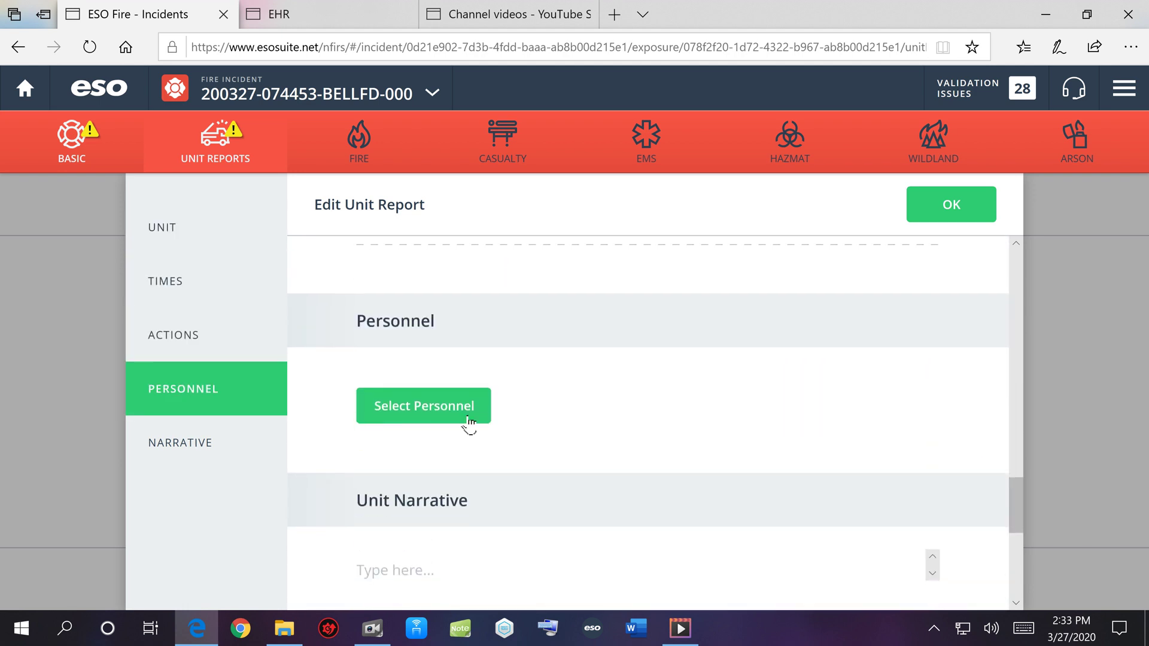
{"action": "left_click", "coordinate": [436, 409]}
{"action": "type", "text": "fr"}
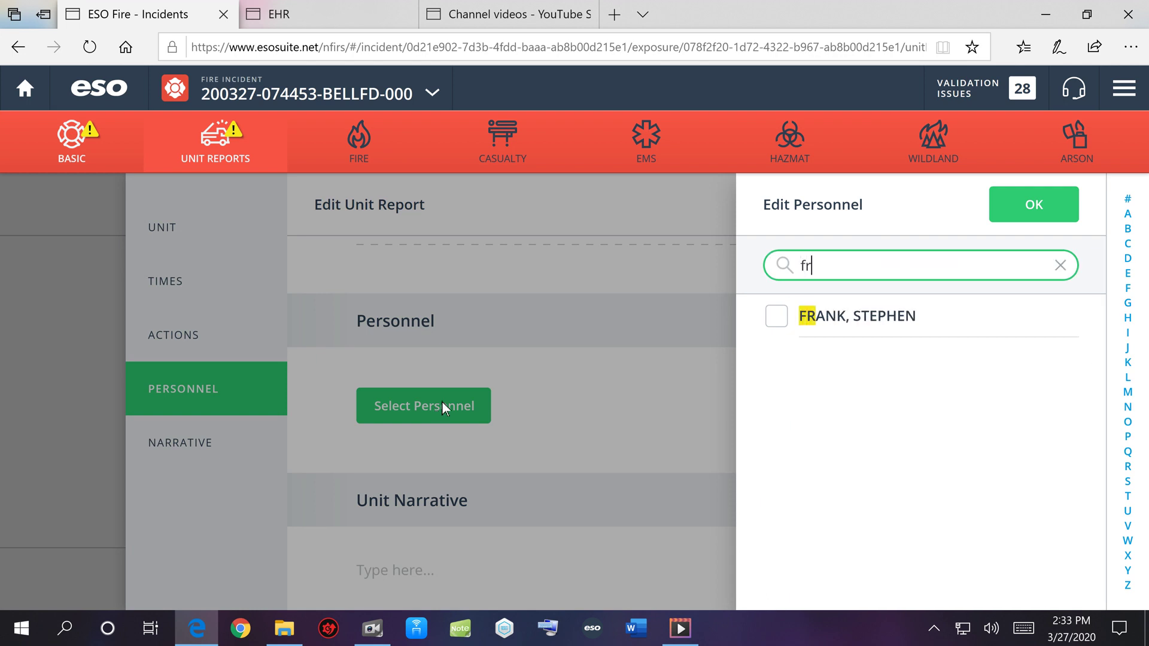
{"action": "left_click", "coordinate": [776, 319]}
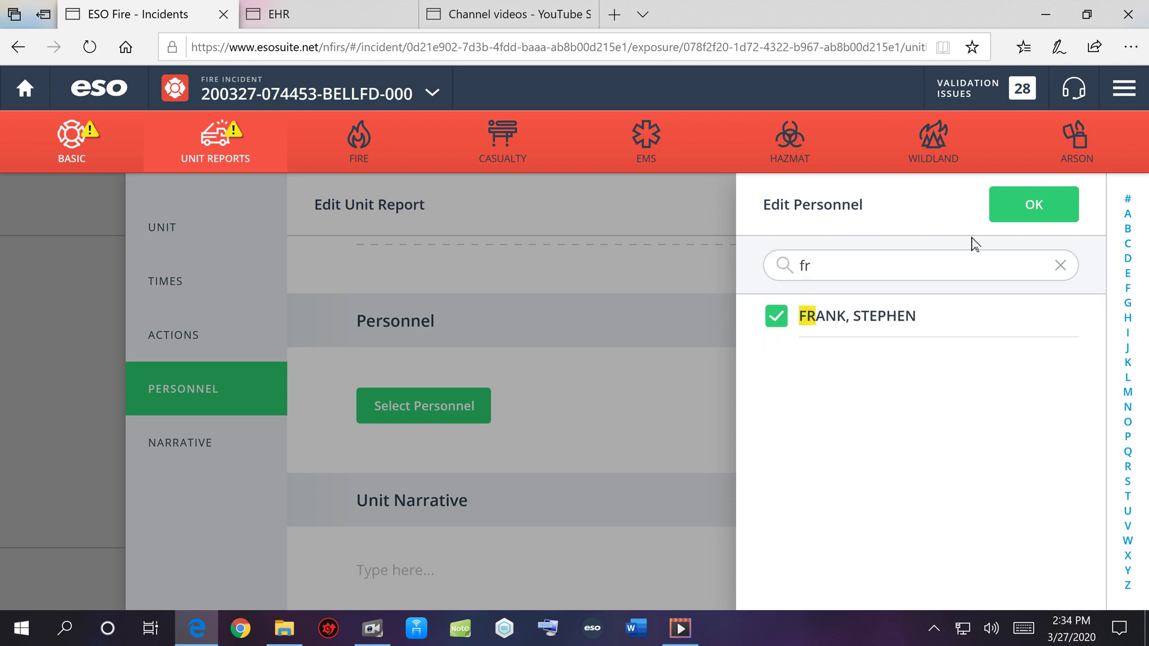
Add two more crew members to the Engine 33 personnel selection by searching for their surnames, and confirm the selection.
{"action": "left_click_drag", "start_coordinate": [871, 267], "coordinate": [789, 274]}
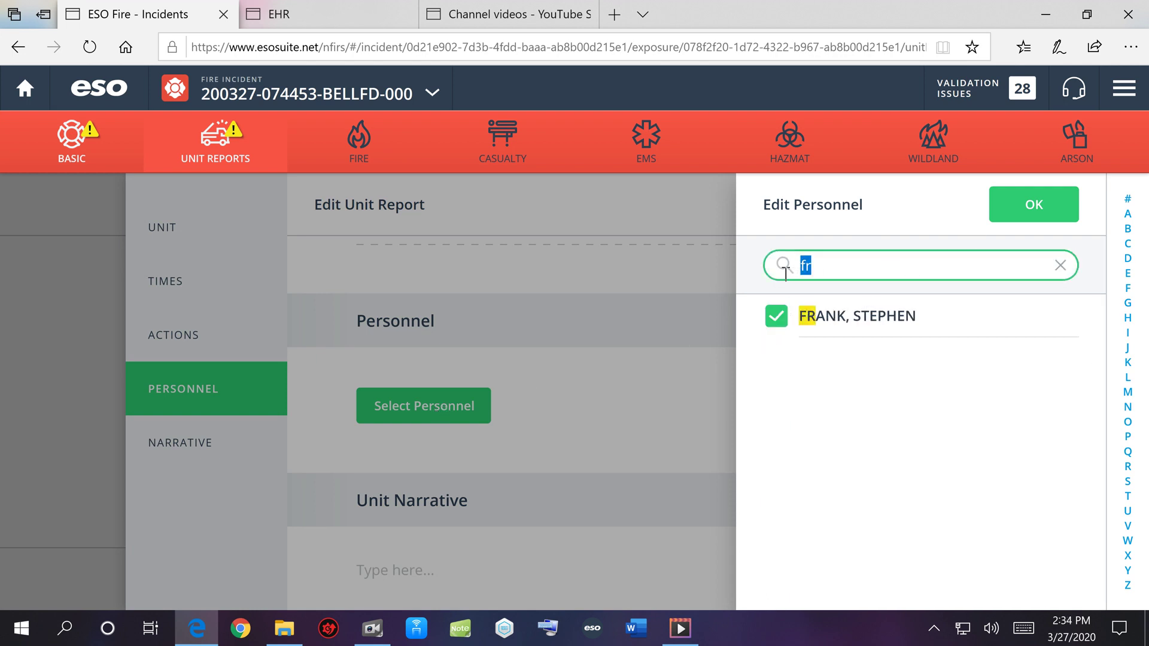
{"action": "type", "text": "git"}
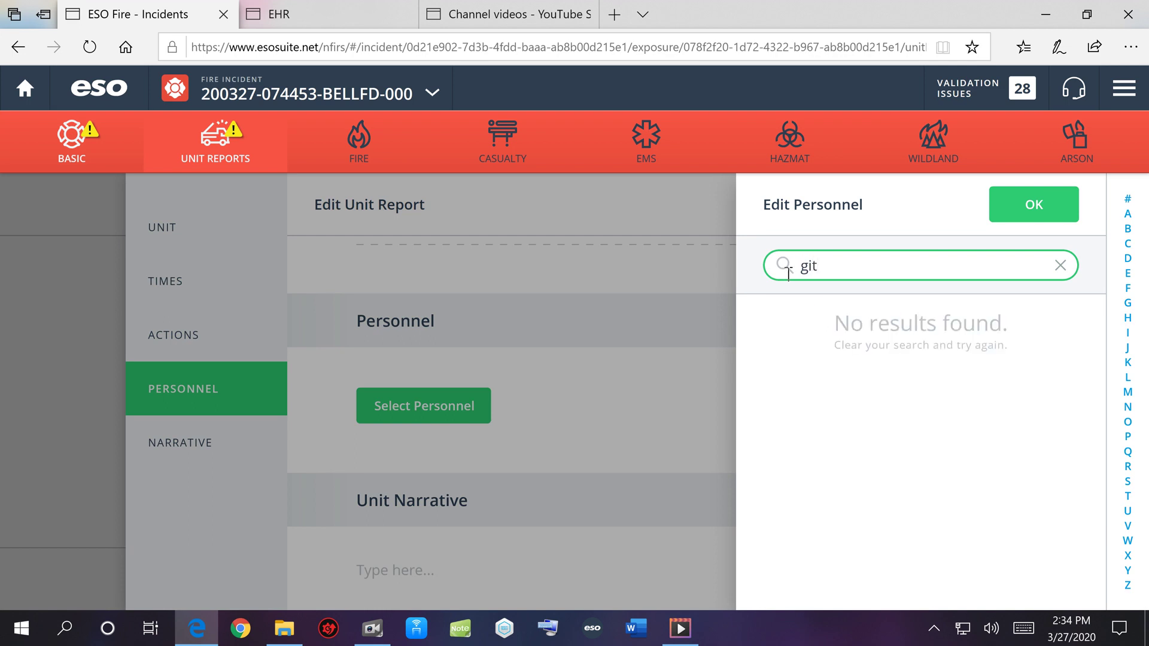
{"action": "key", "text": "BackSpace"}
{"action": "left_click", "coordinate": [778, 319]}
{"action": "left_click_drag", "start_coordinate": [832, 268], "coordinate": [808, 282]}
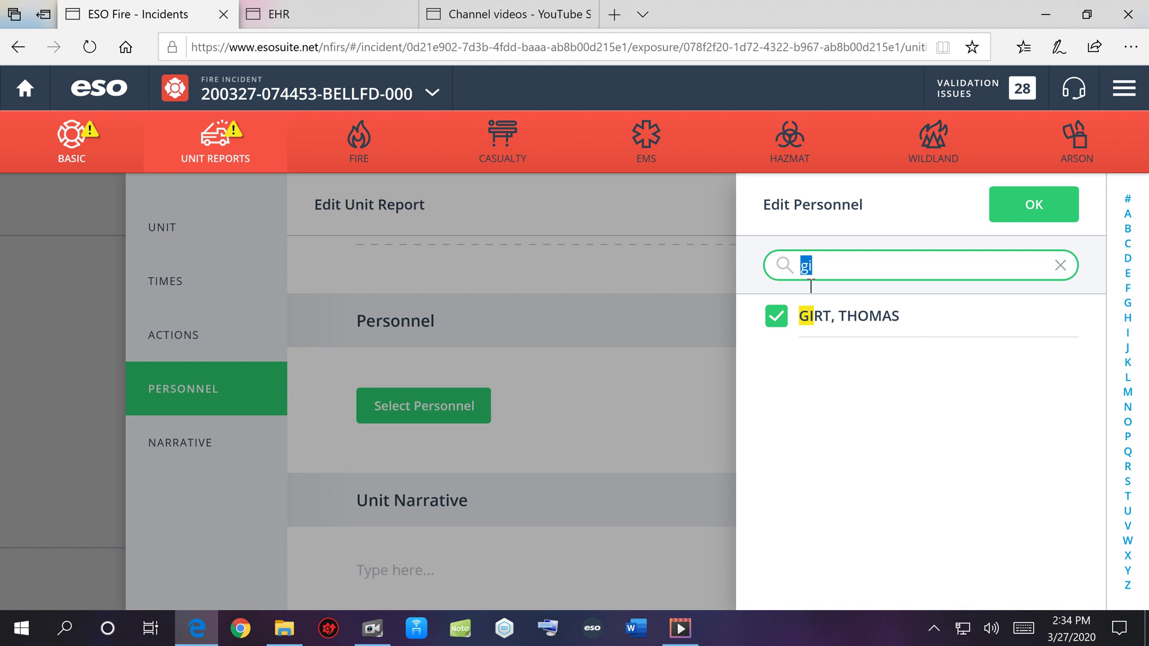
{"action": "key", "text": "BackSpace"}
{"action": "type", "text": "cag"}
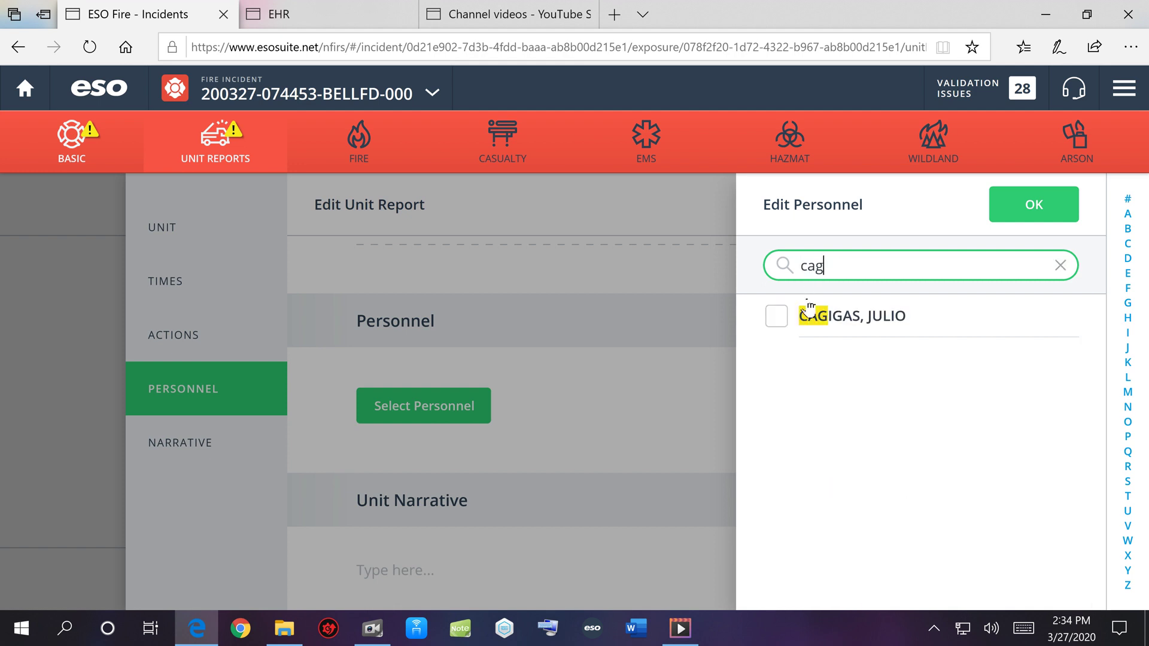
{"action": "left_click", "coordinate": [777, 317]}
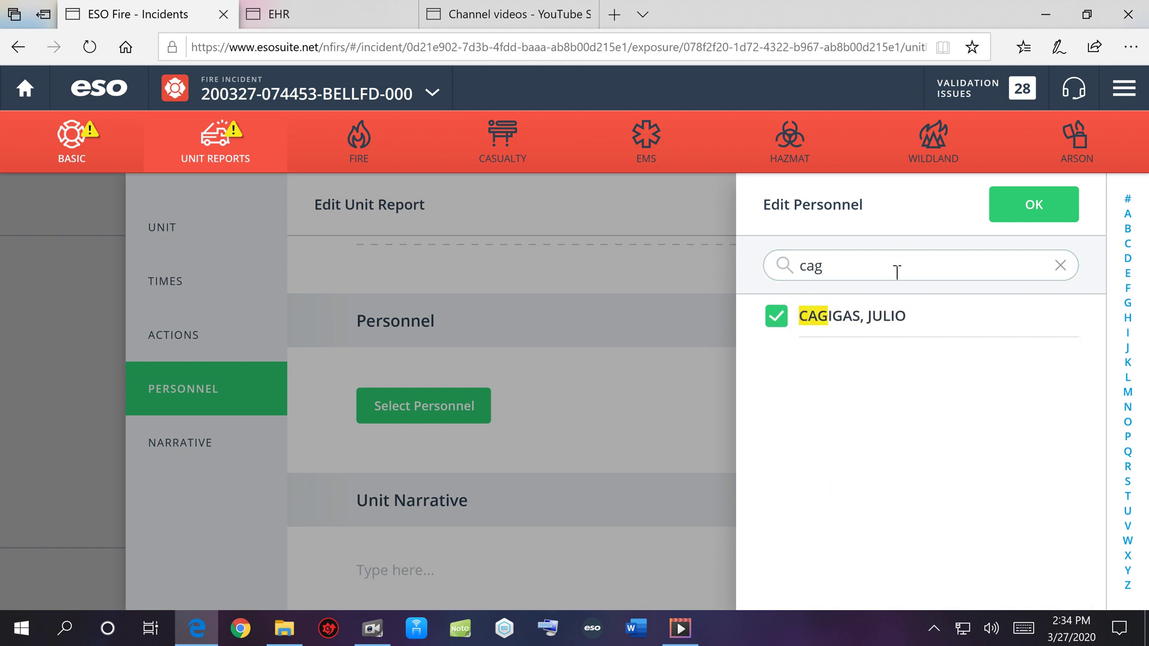
{"action": "left_click", "coordinate": [1028, 219]}
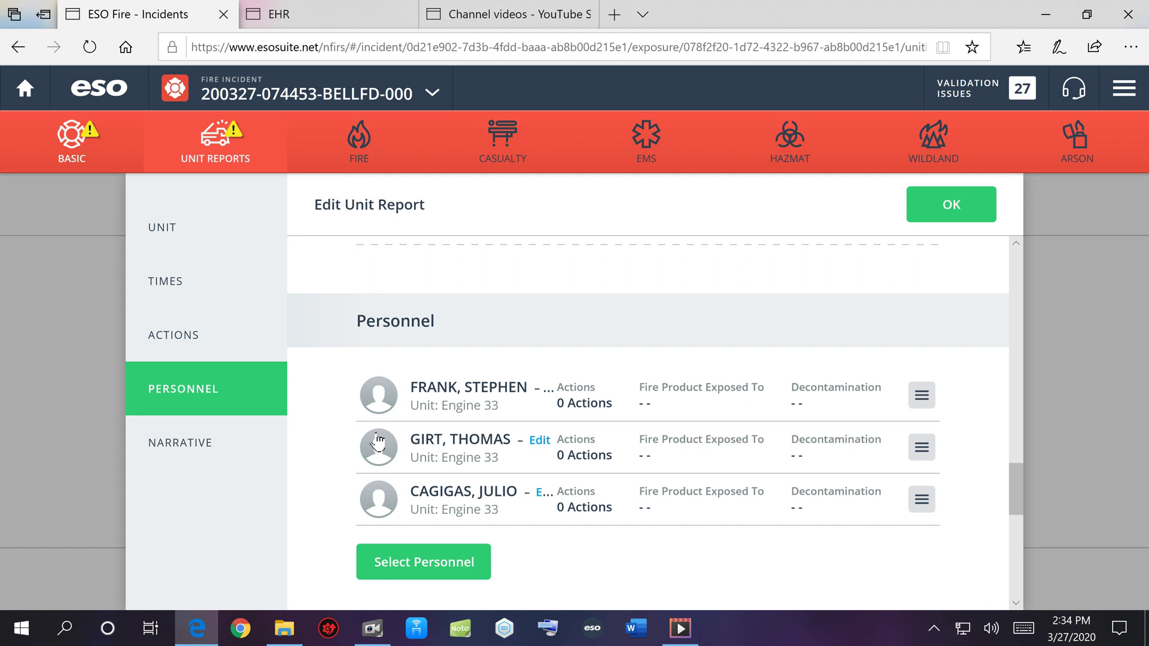
For the first crew member listed, set Patient Contact to Yes and Medical PPE Worn to Eye Protection, Gown, Gloves and Mask-N95.
{"action": "left_click", "coordinate": [607, 403]}
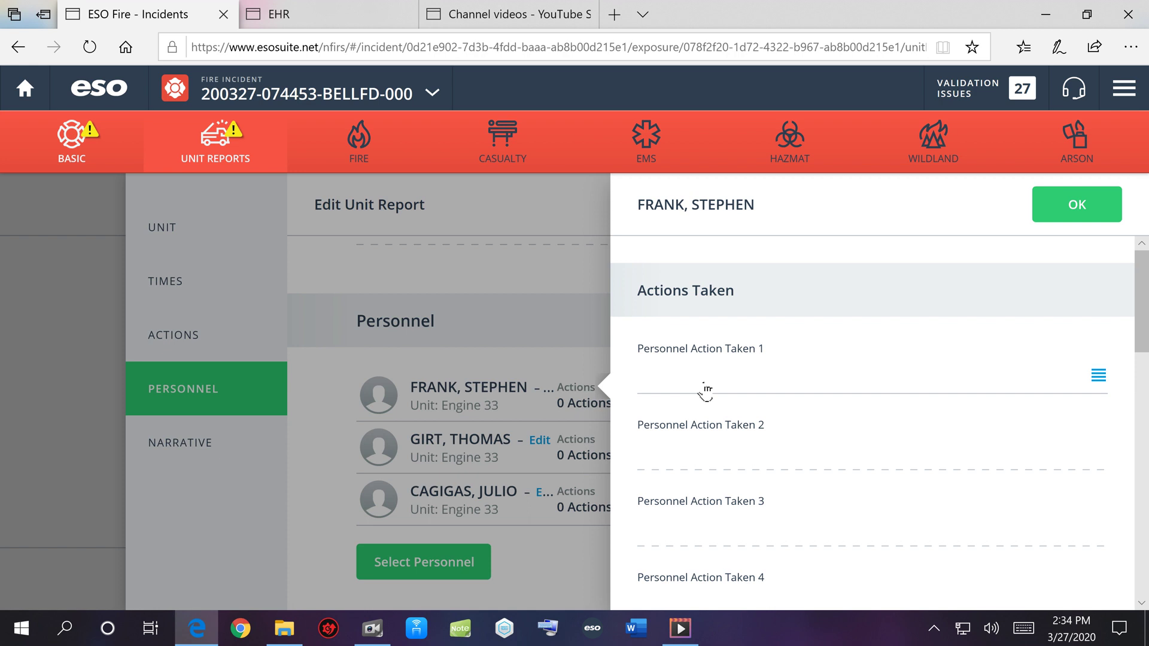
{"action": "scroll", "coordinate": [705, 392], "scroll_direction": "down", "scroll_amount": 8}
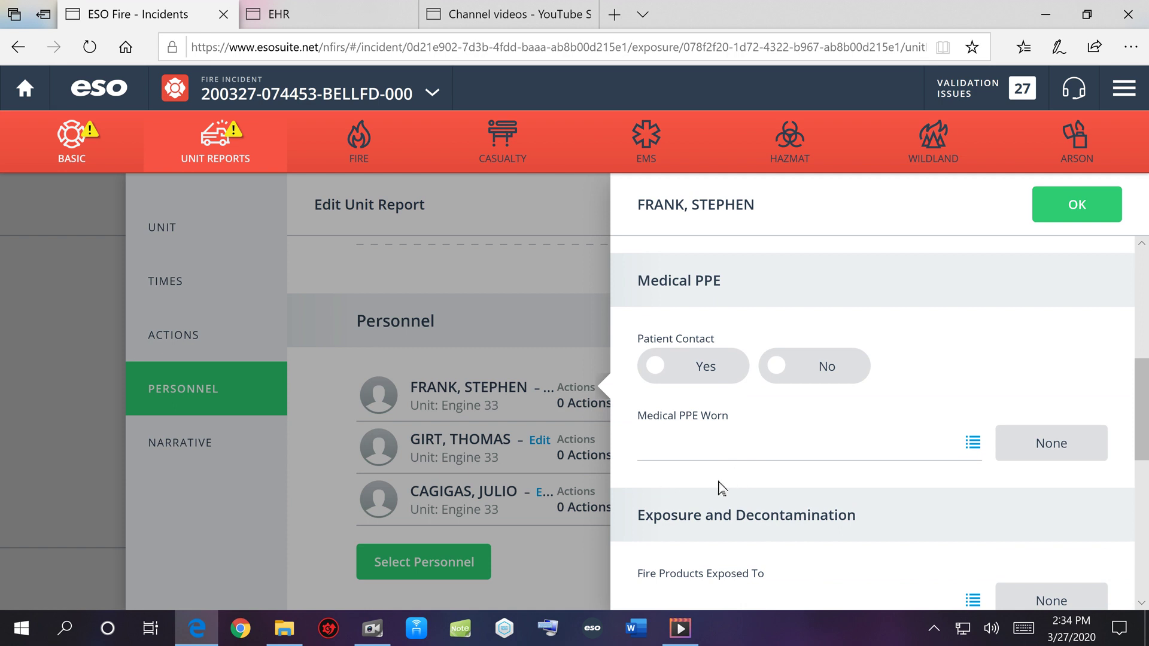
{"action": "left_click", "coordinate": [685, 380]}
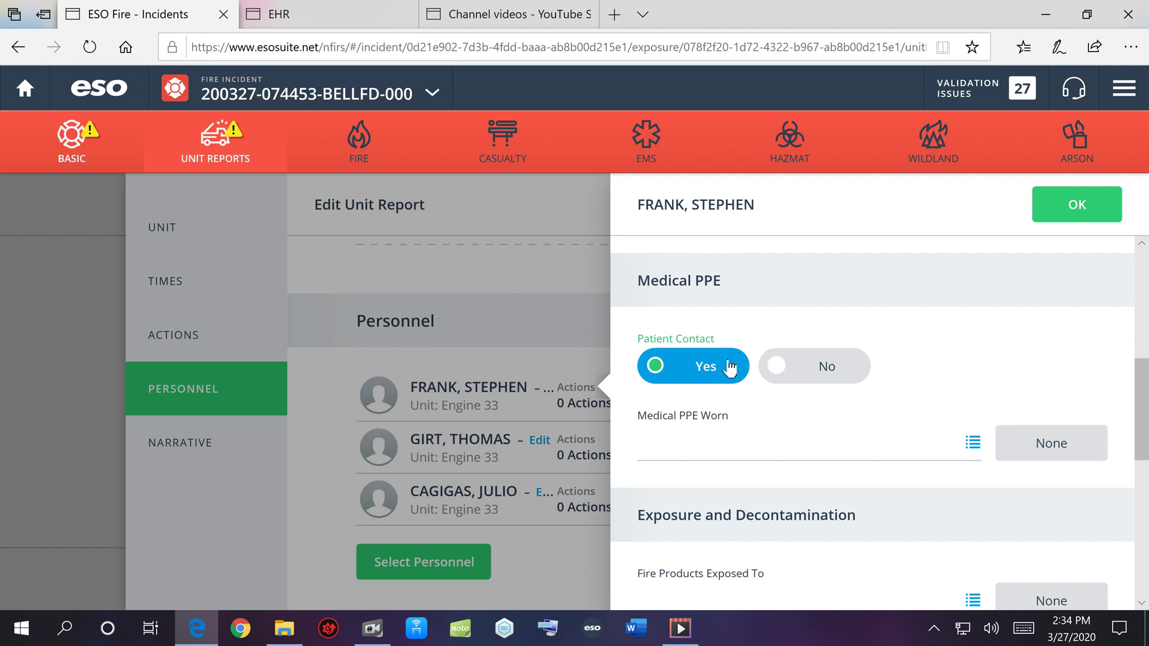
{"action": "left_click", "coordinate": [746, 456]}
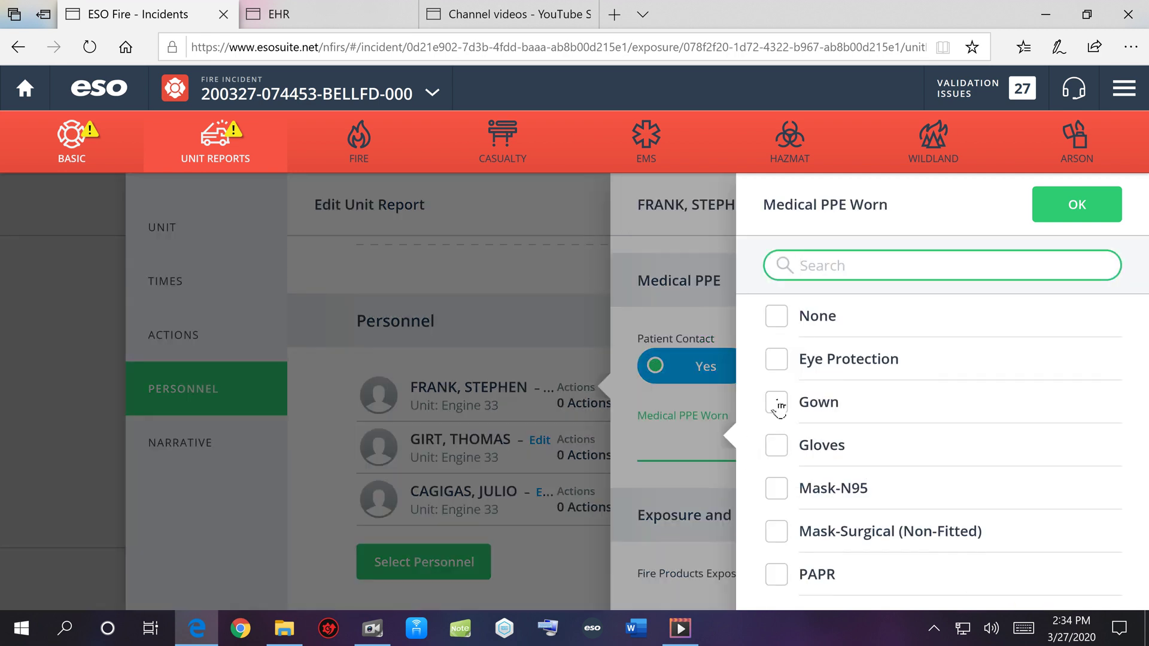
{"action": "left_click", "coordinate": [777, 359]}
{"action": "left_click", "coordinate": [787, 418]}
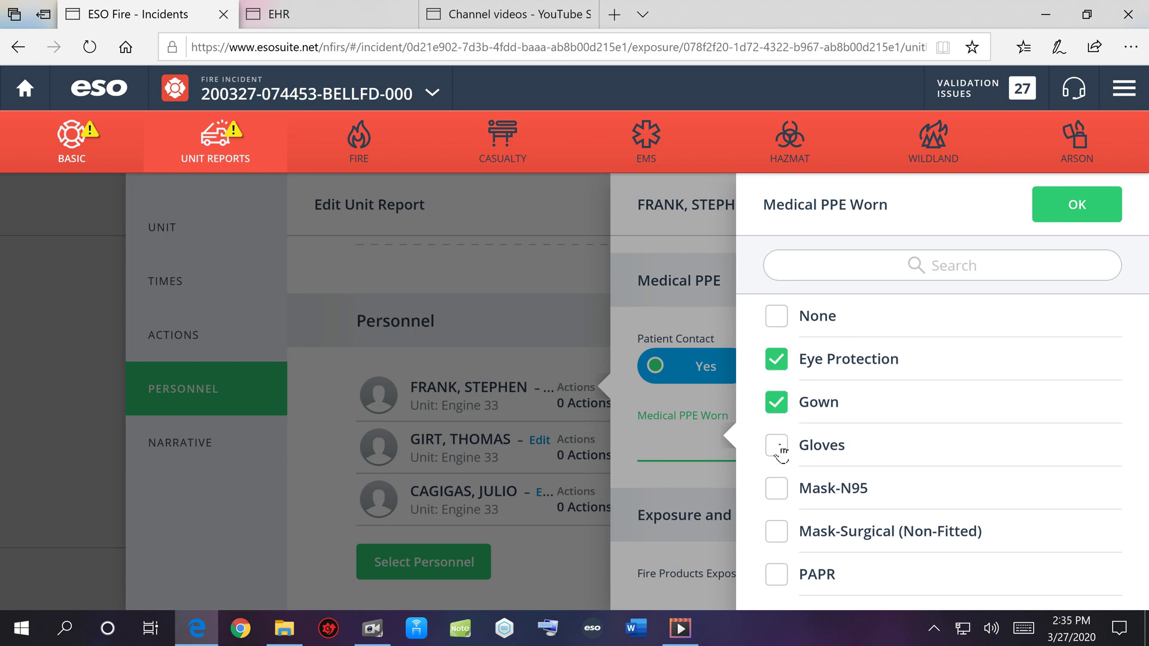
{"action": "left_click", "coordinate": [780, 448]}
{"action": "left_click", "coordinate": [781, 496]}
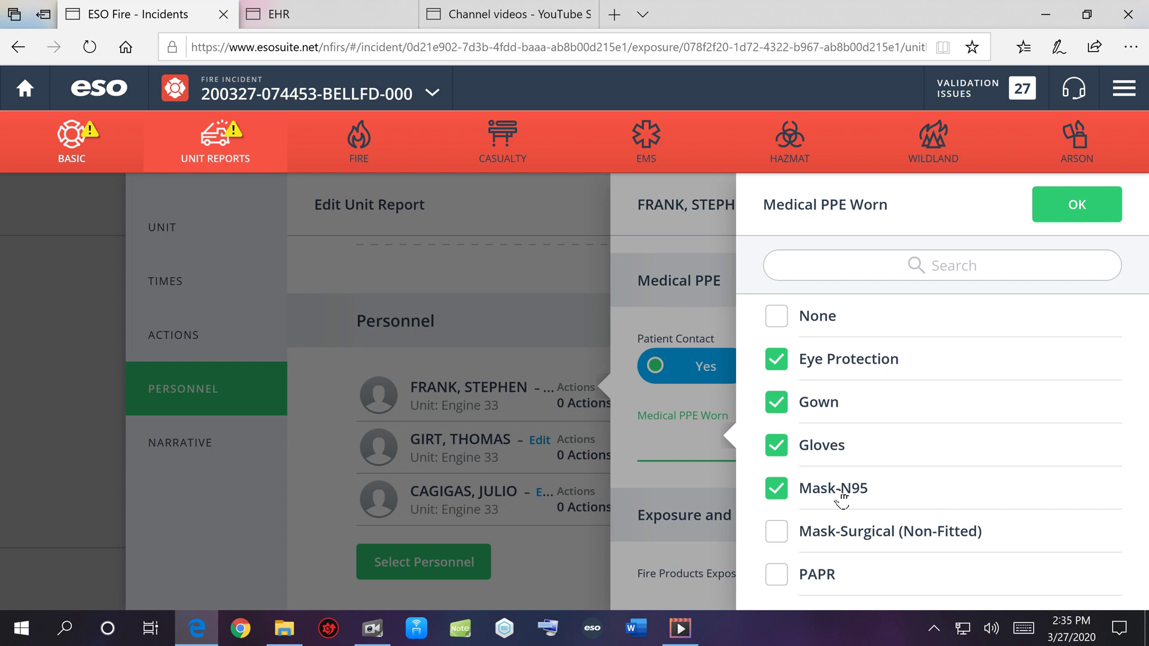
{"action": "left_click", "coordinate": [1091, 218]}
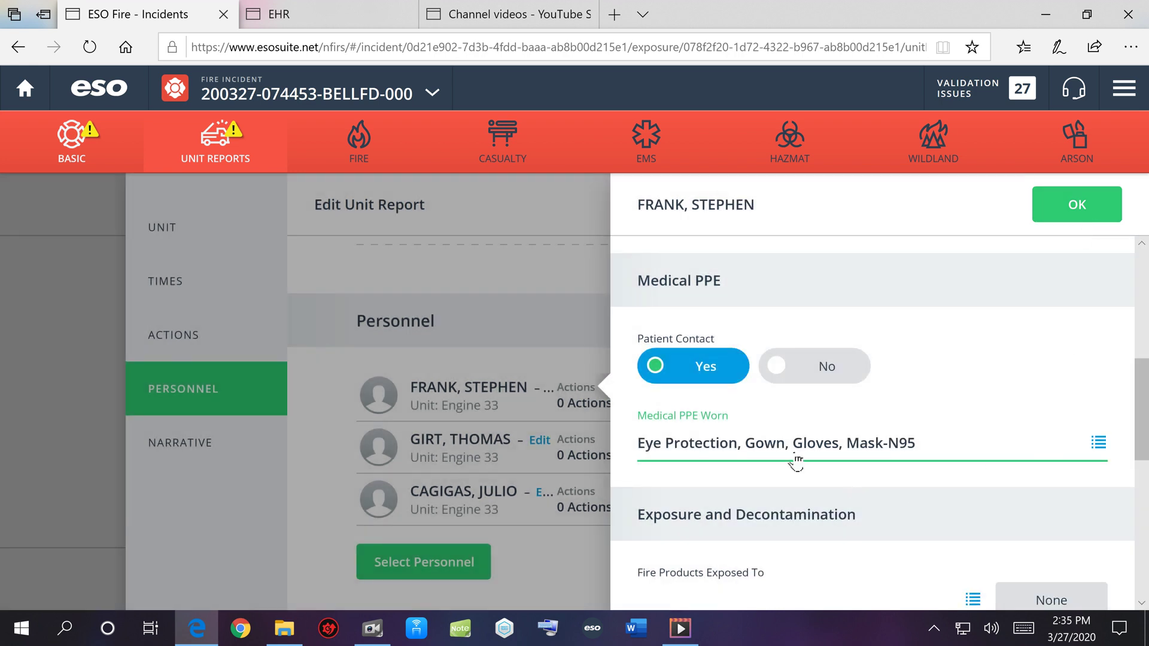
{"action": "left_click", "coordinate": [1083, 217]}
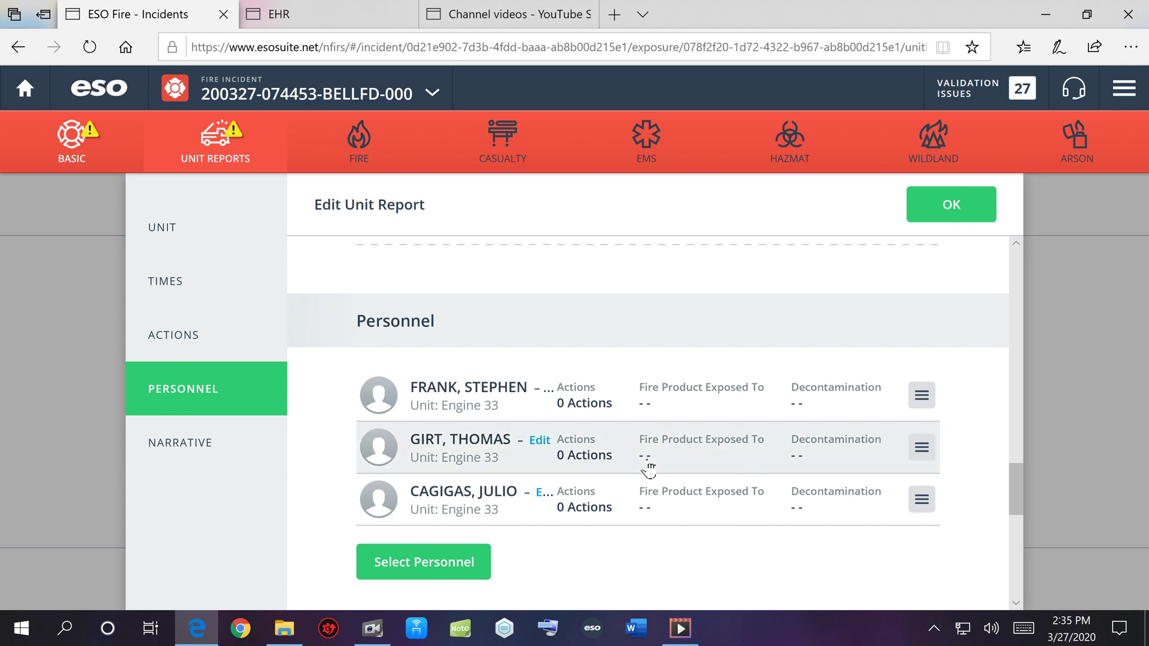
For the second crew member listed, set Personnel Action Taken 1 to (11) - Extinguishment by fire service personnel.
{"action": "left_click", "coordinate": [644, 465]}
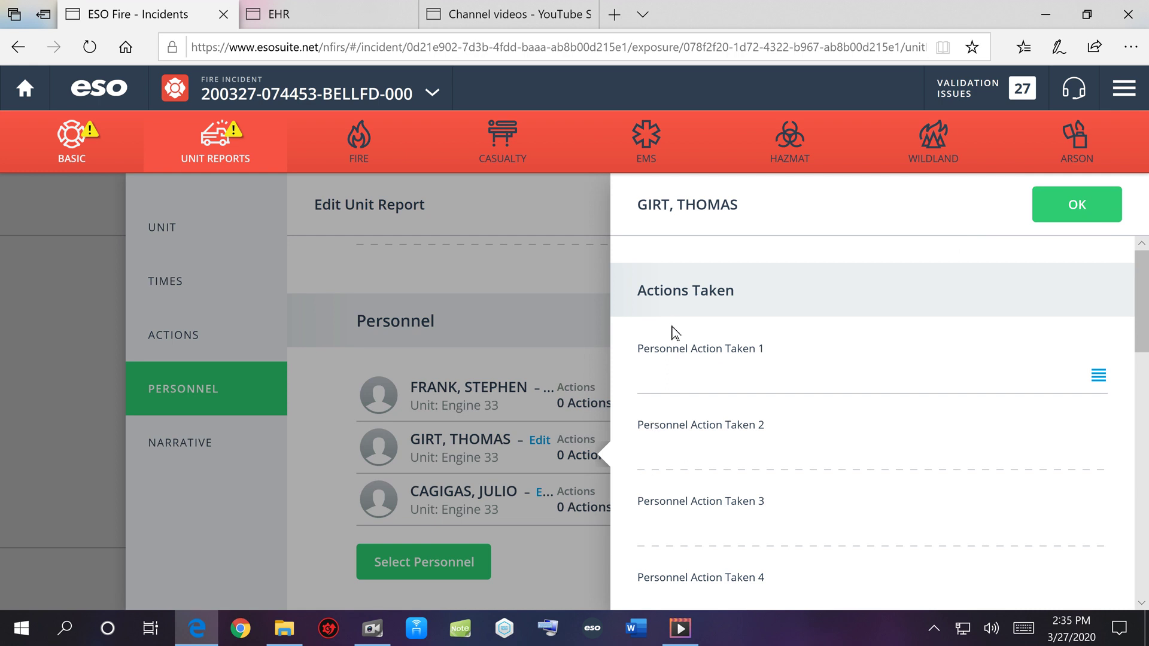
{"action": "left_click", "coordinate": [674, 386]}
{"action": "scroll", "coordinate": [897, 386], "scroll_direction": "down", "scroll_amount": 1}
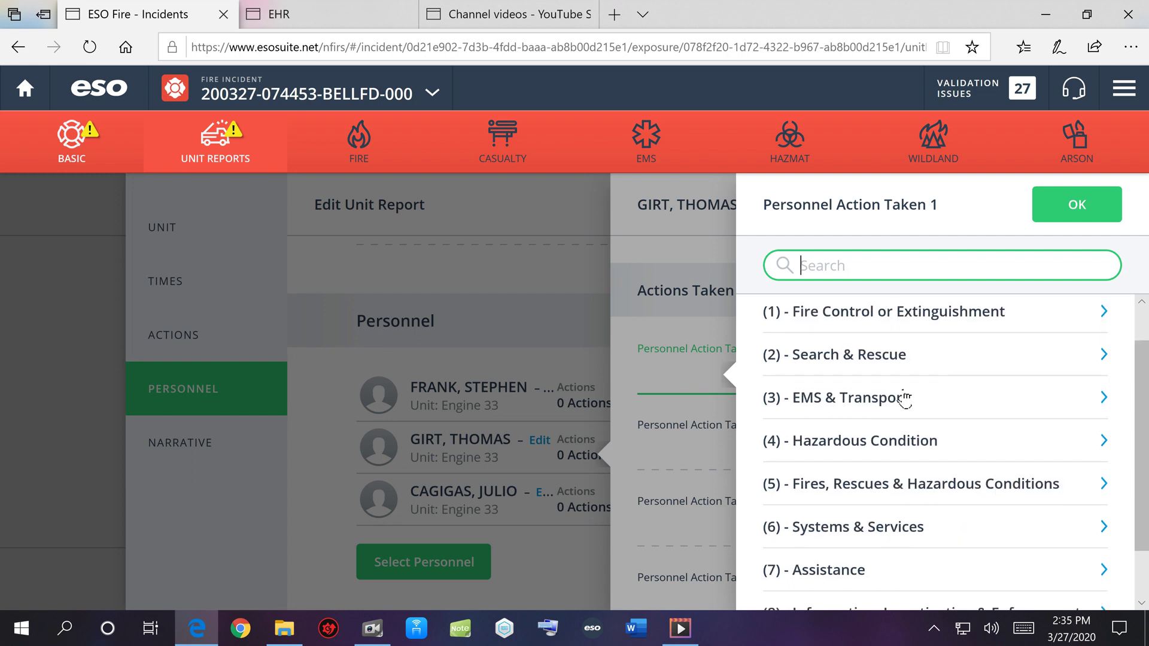
{"action": "left_click", "coordinate": [896, 316]}
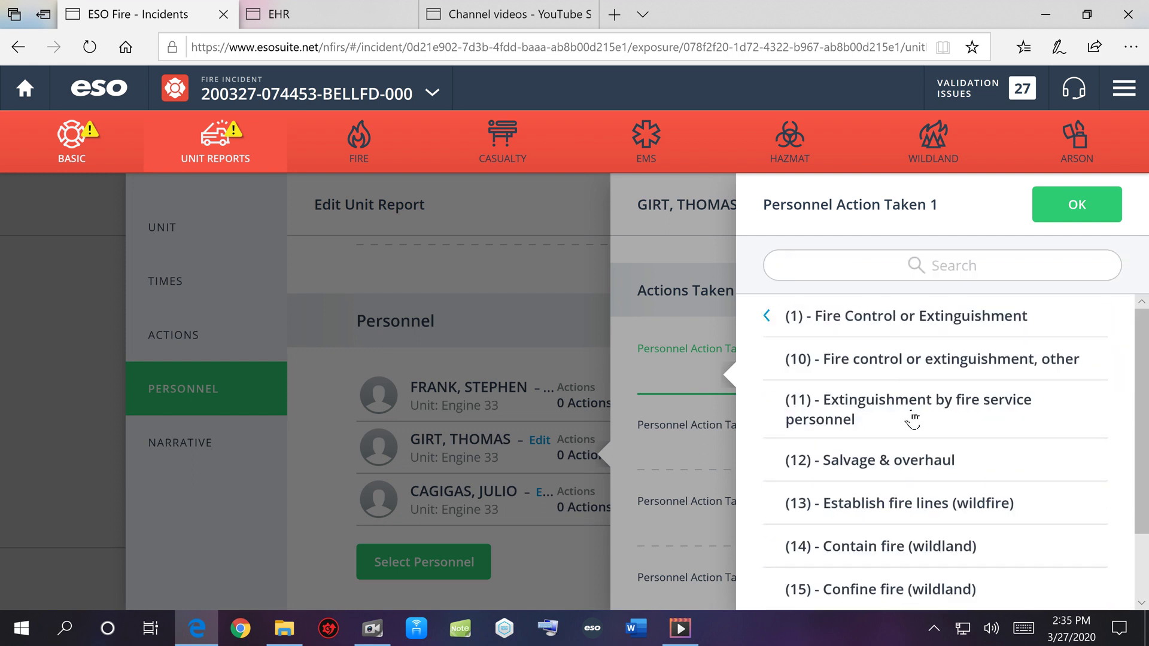
{"action": "left_click", "coordinate": [898, 403]}
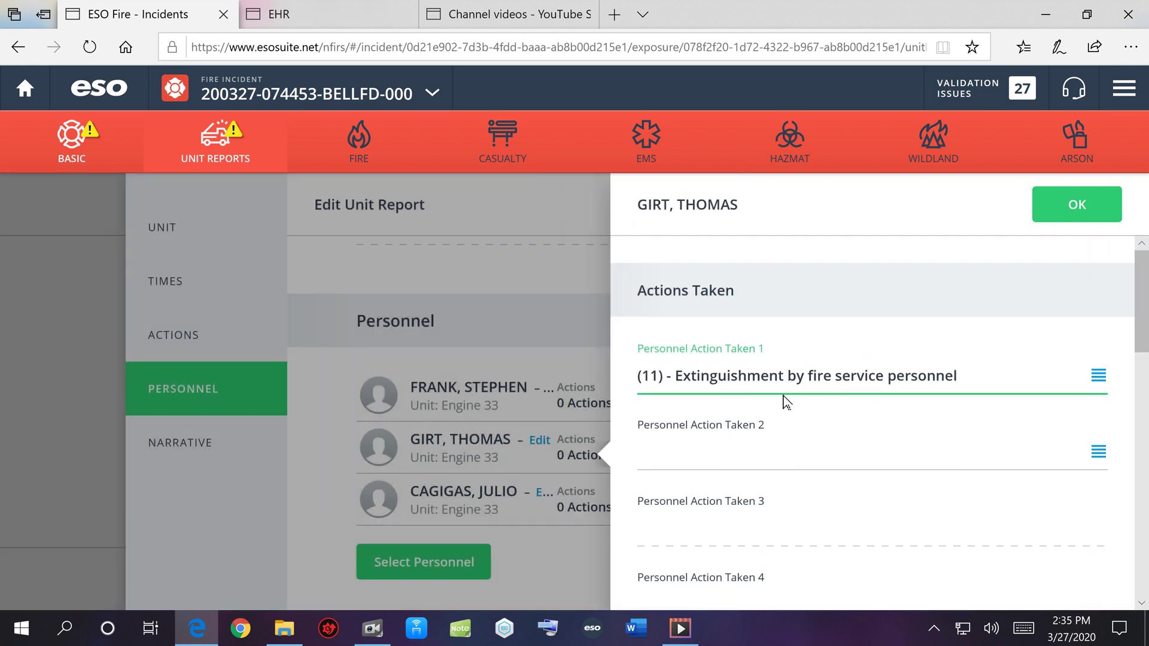
For the second crew member listed, set Fire Products Exposed To to Smoke, Heat and Fire.
{"action": "scroll", "coordinate": [784, 396], "scroll_direction": "down", "scroll_amount": 5}
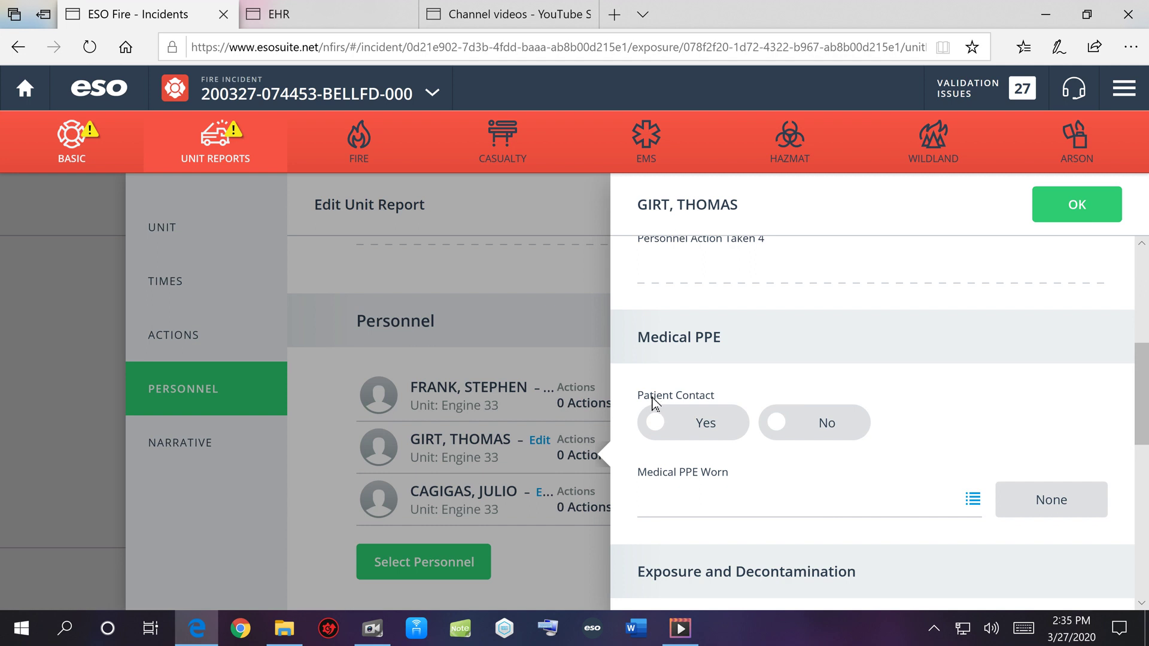
{"action": "scroll", "coordinate": [782, 446], "scroll_direction": "down", "scroll_amount": 5}
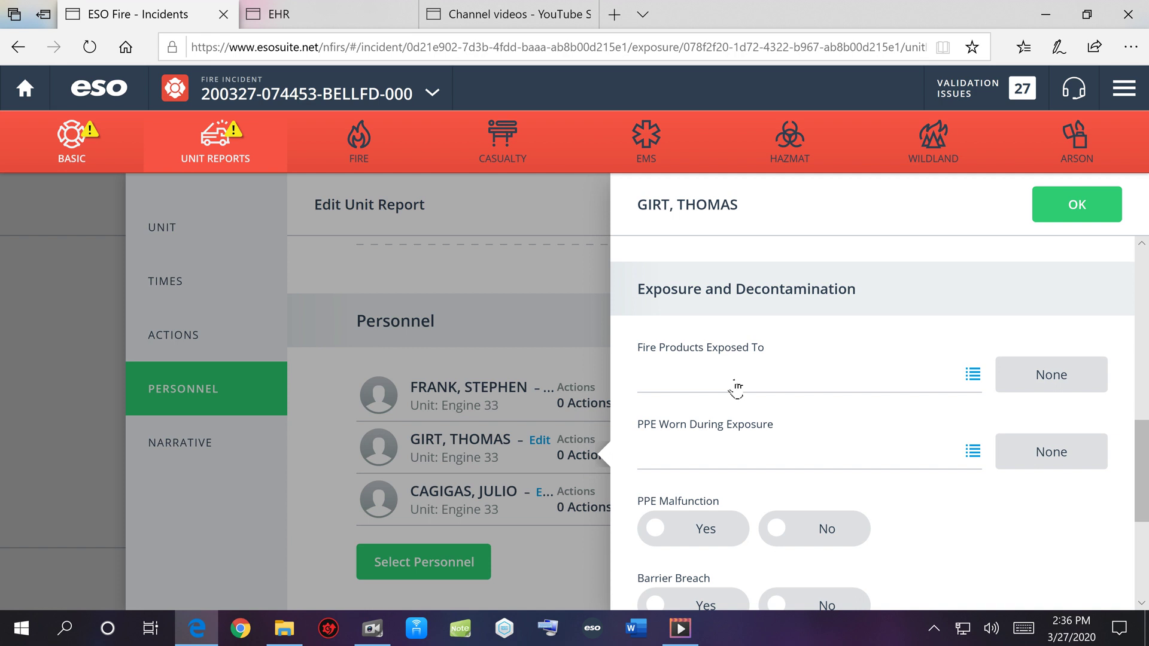
{"action": "left_click", "coordinate": [735, 386]}
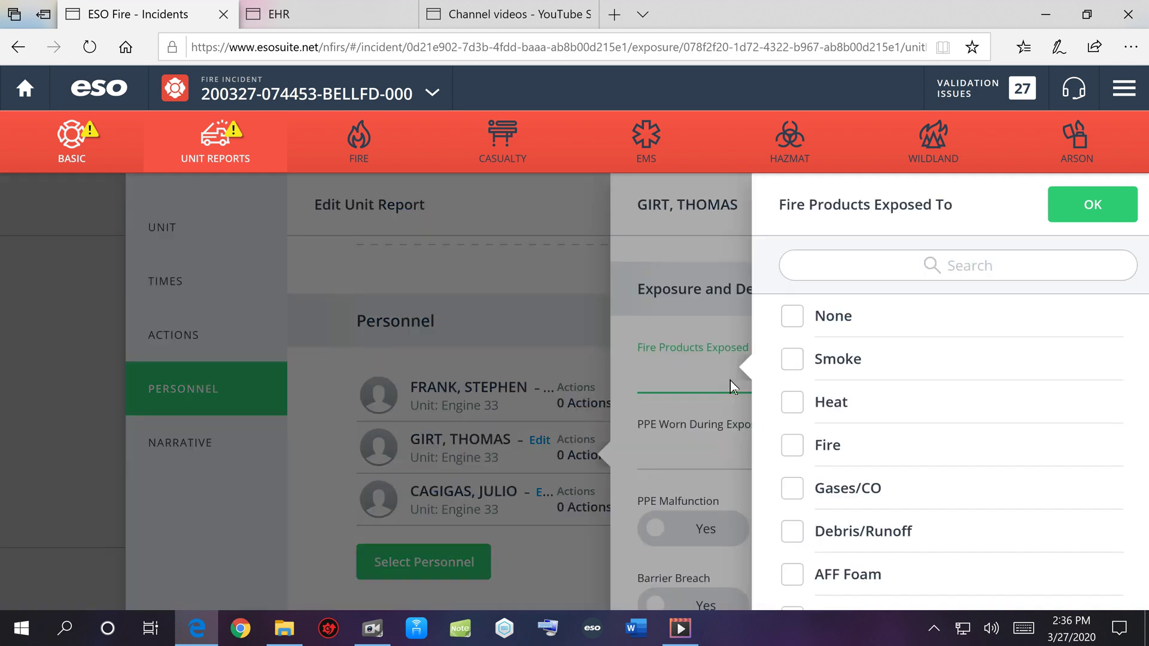
{"action": "left_click", "coordinate": [782, 363]}
{"action": "left_click", "coordinate": [781, 401]}
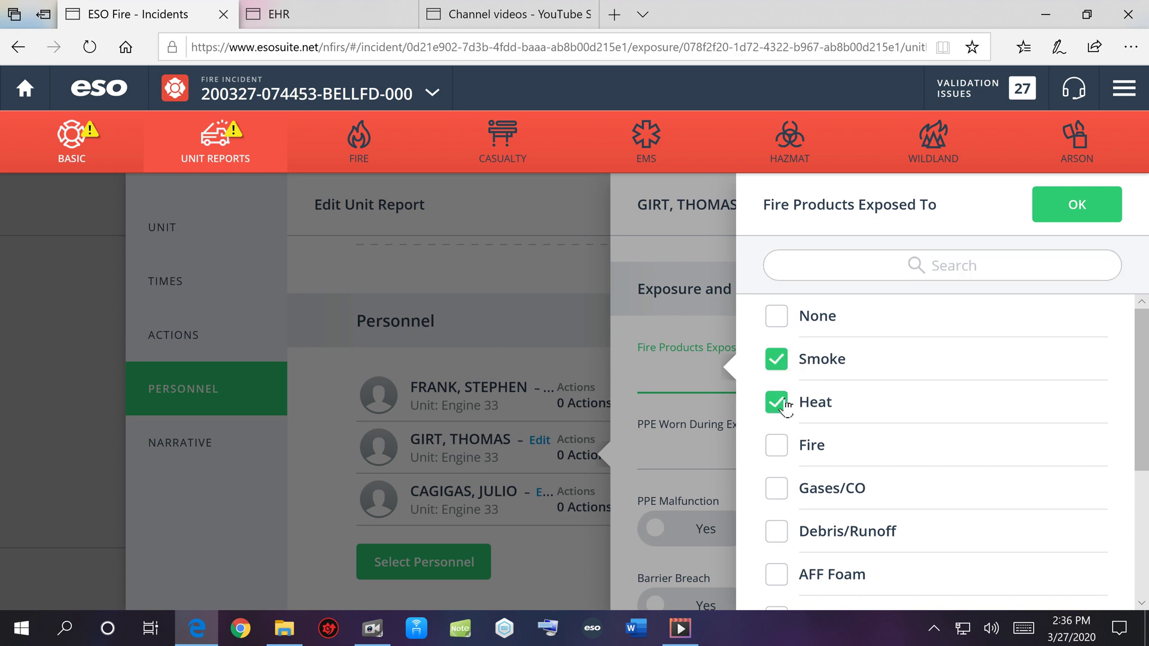
{"action": "left_click", "coordinate": [784, 455]}
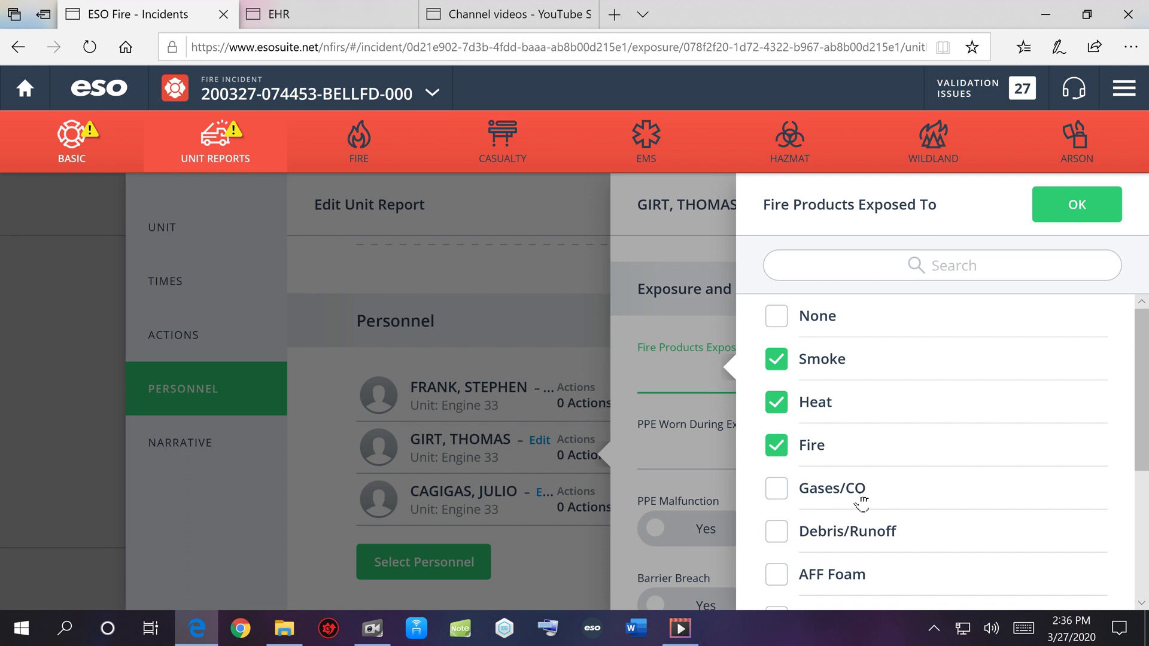
{"action": "scroll", "coordinate": [860, 505], "scroll_direction": "down", "scroll_amount": 1}
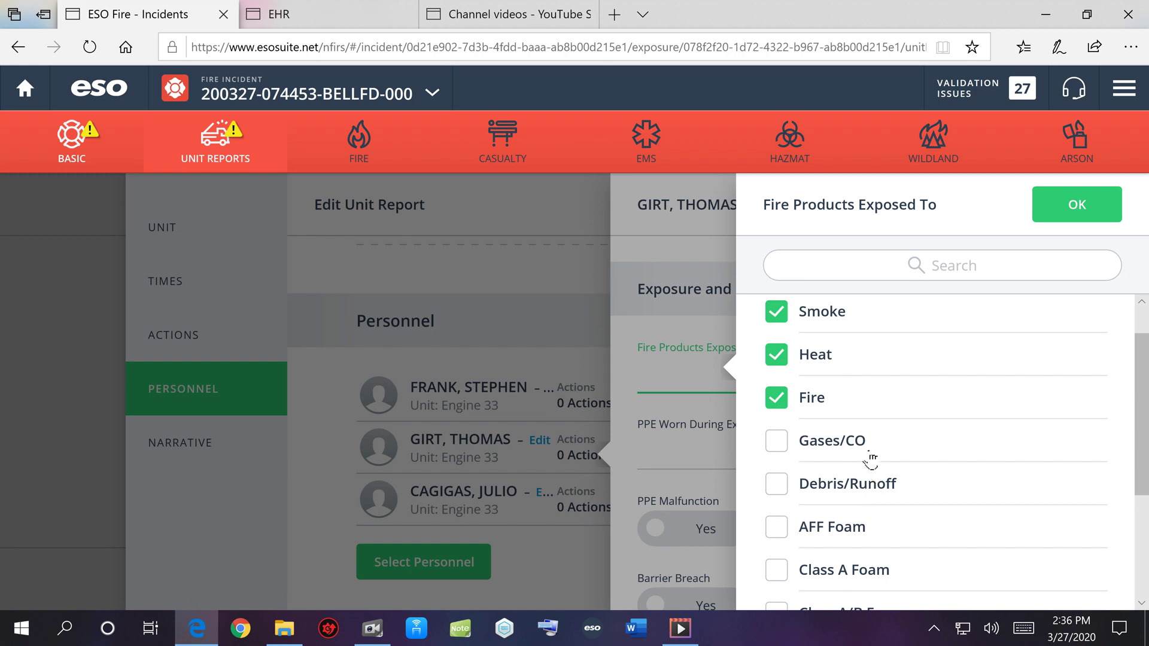
{"action": "scroll", "coordinate": [925, 471], "scroll_direction": "down", "scroll_amount": 1}
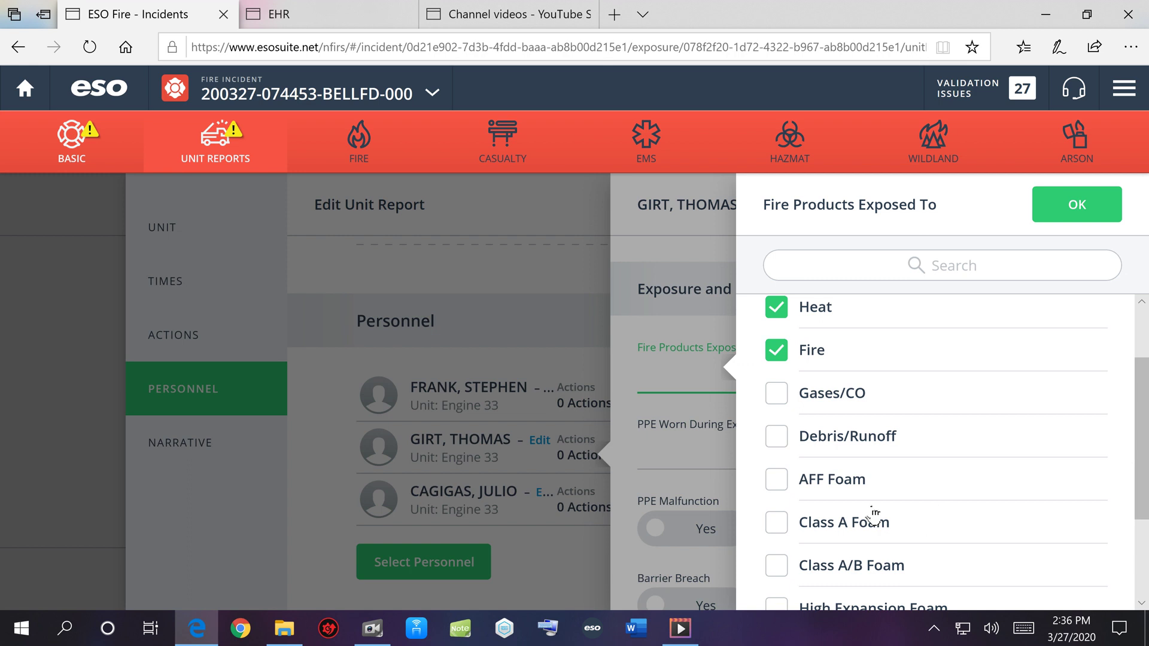
{"action": "scroll", "coordinate": [874, 517], "scroll_direction": "down", "scroll_amount": 2}
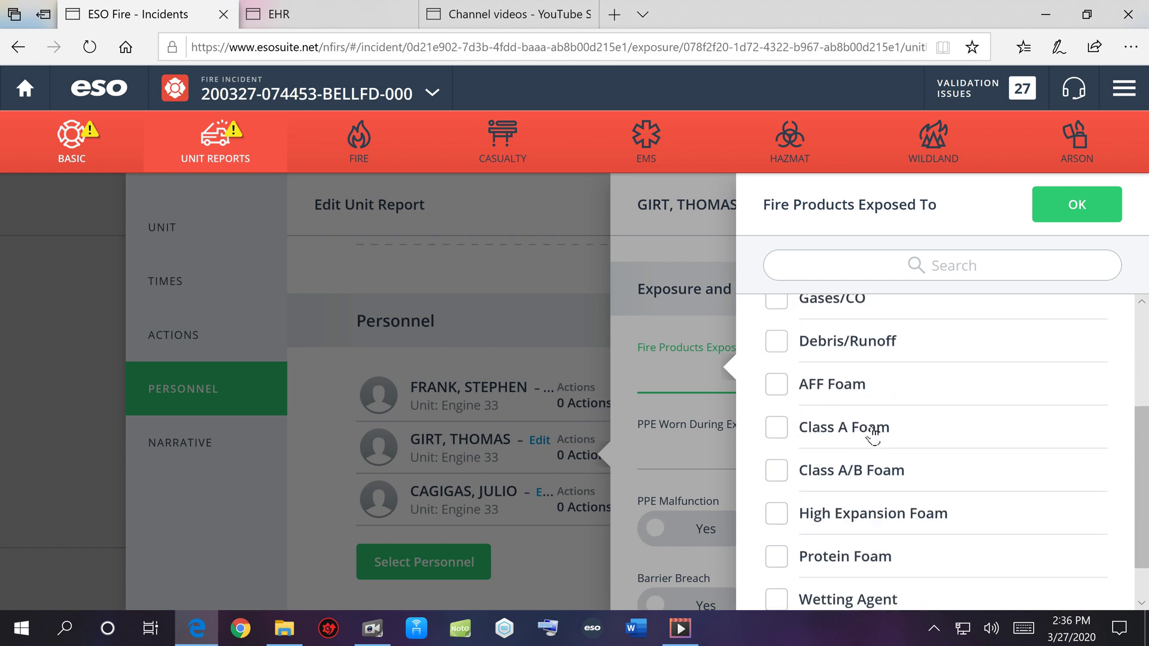
{"action": "scroll", "coordinate": [821, 473], "scroll_direction": "down", "scroll_amount": 1}
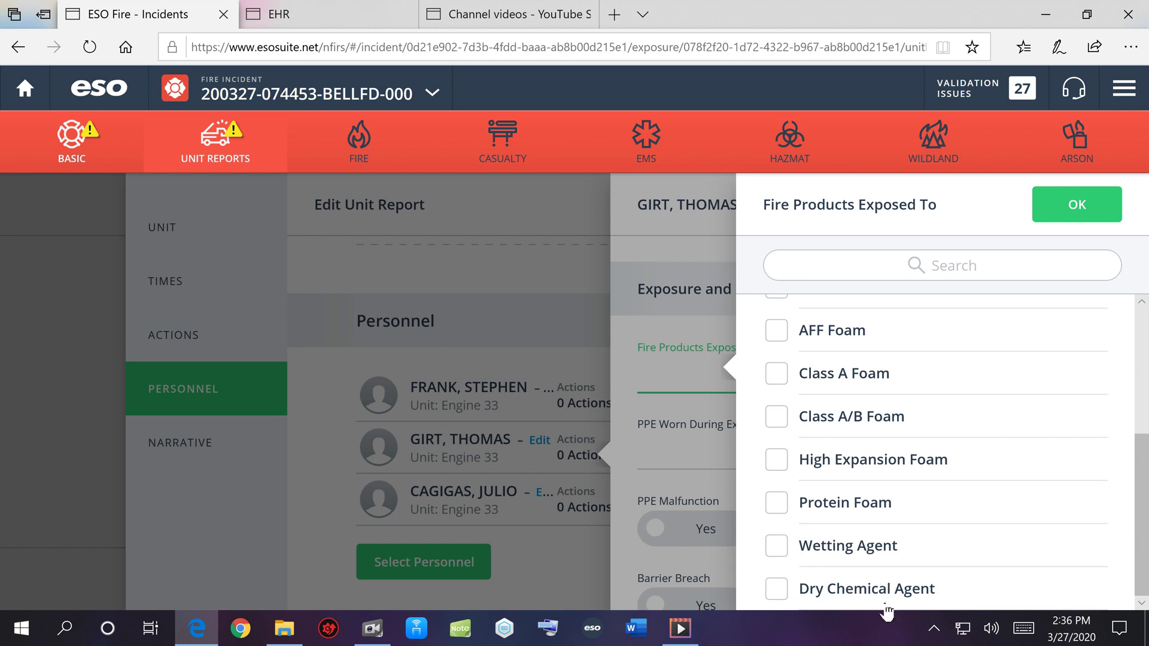
{"action": "scroll", "coordinate": [911, 532], "scroll_direction": "up", "scroll_amount": 1}
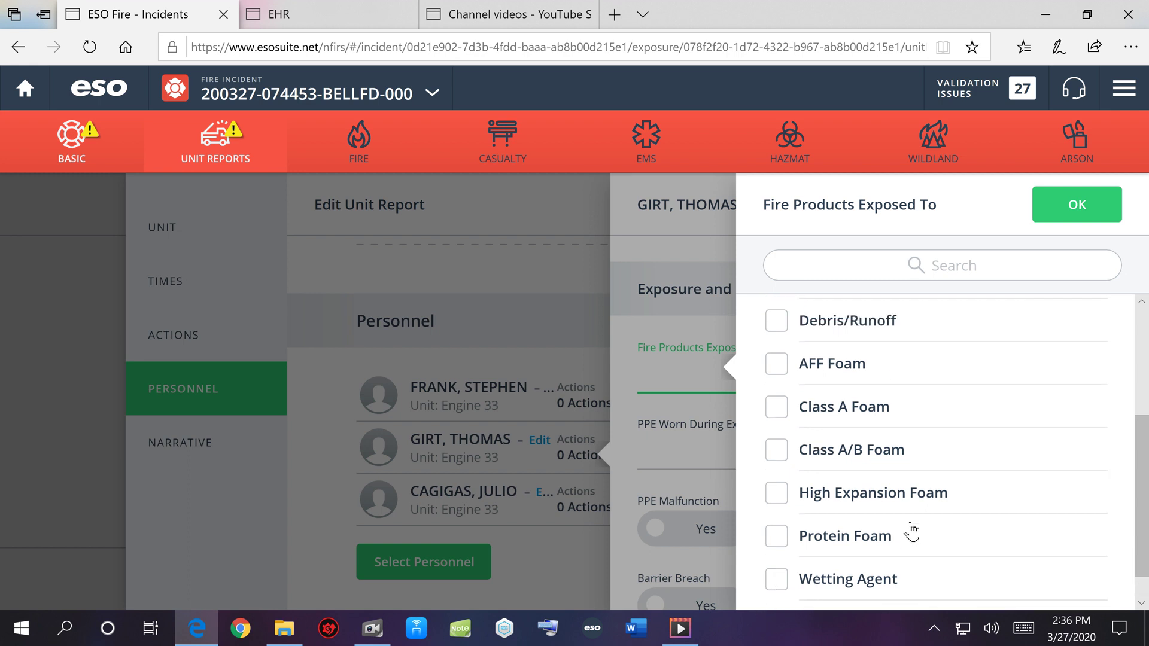
{"action": "scroll", "coordinate": [911, 531], "scroll_direction": "up", "scroll_amount": 4}
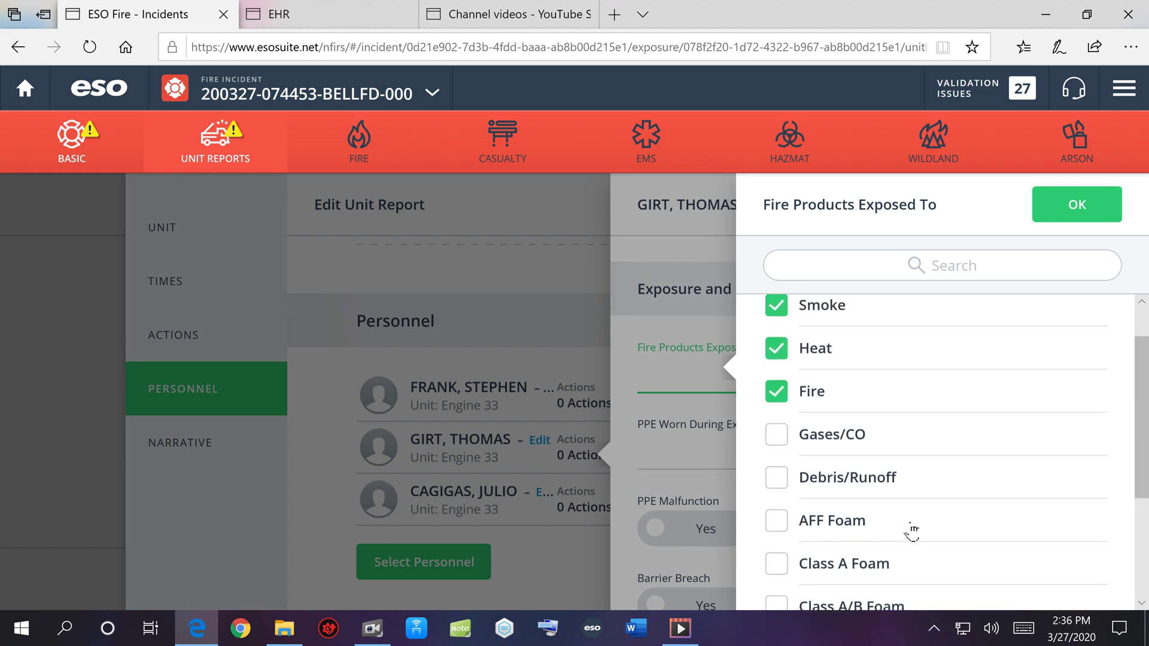
{"action": "left_click", "coordinate": [1084, 207]}
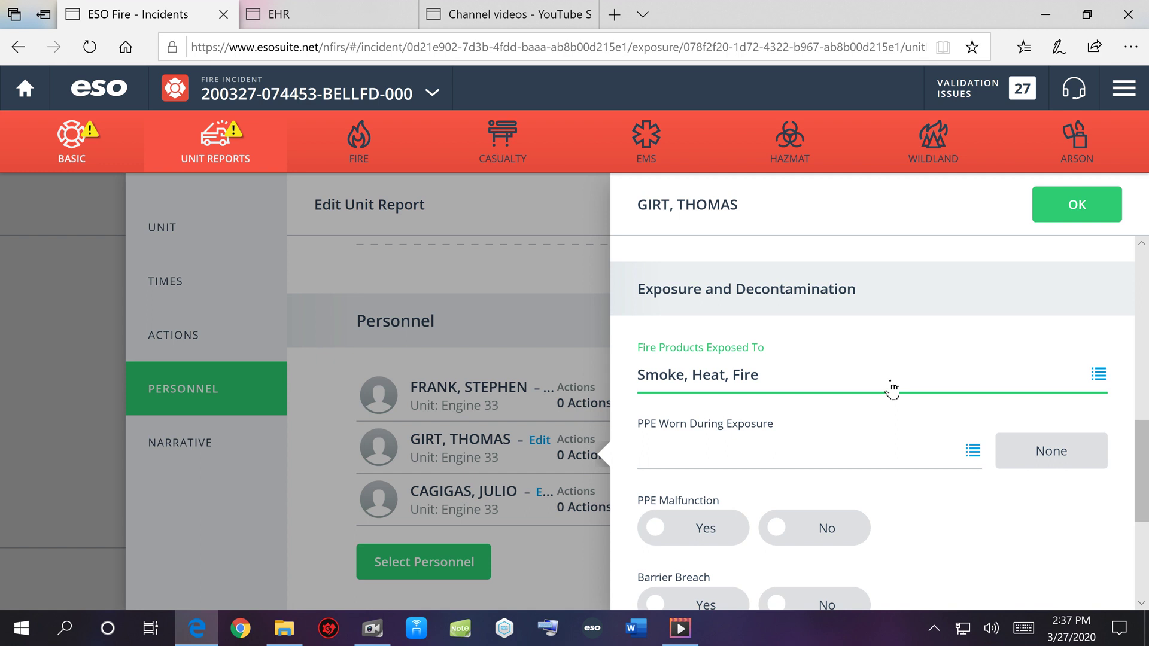
Add Class A/B Foam to the fire products the second crew member was exposed to.
{"action": "left_click", "coordinate": [892, 390]}
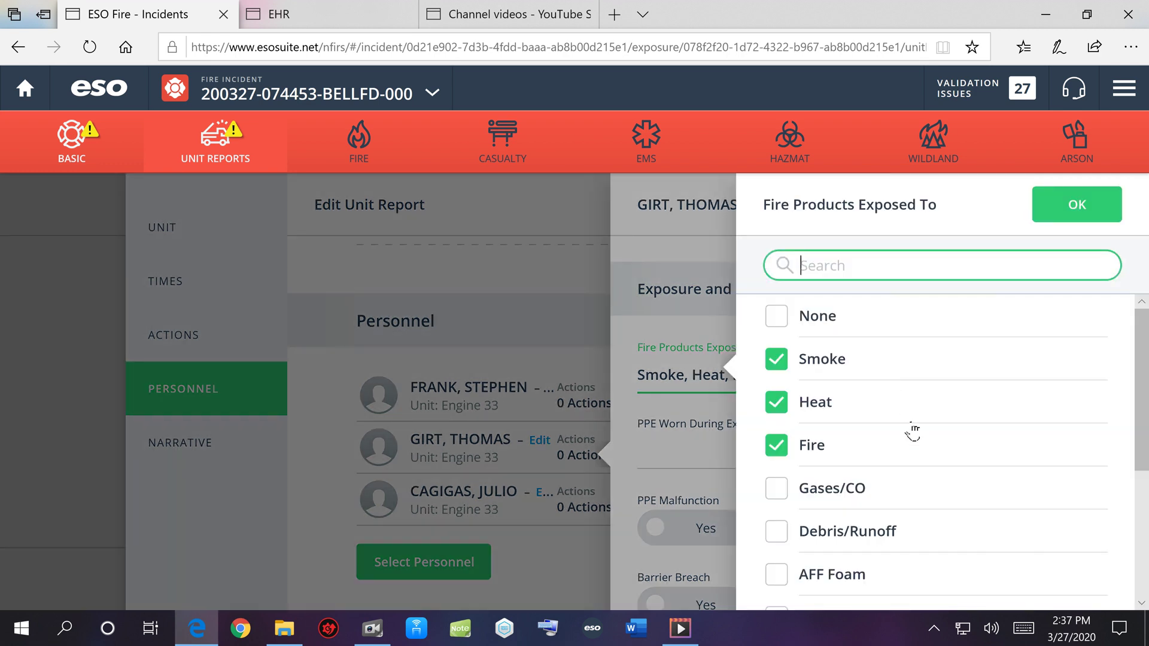
{"action": "scroll", "coordinate": [912, 431], "scroll_direction": "down", "scroll_amount": 1}
{"action": "scroll", "coordinate": [913, 431], "scroll_direction": "down", "scroll_amount": 3}
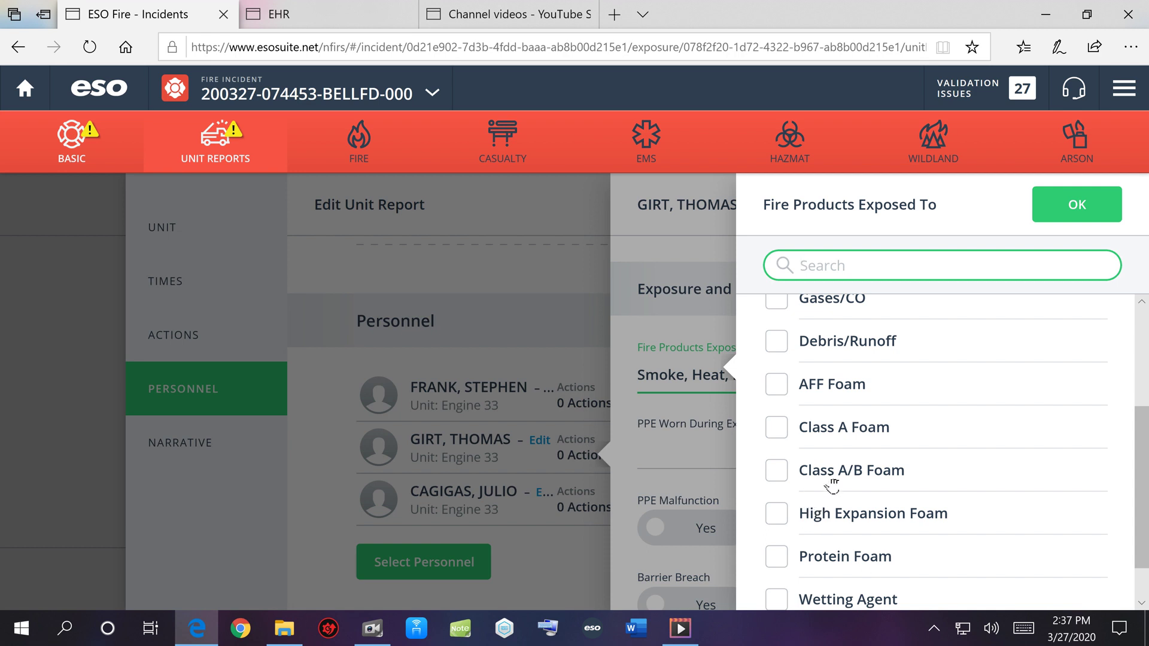
{"action": "left_click", "coordinate": [779, 472]}
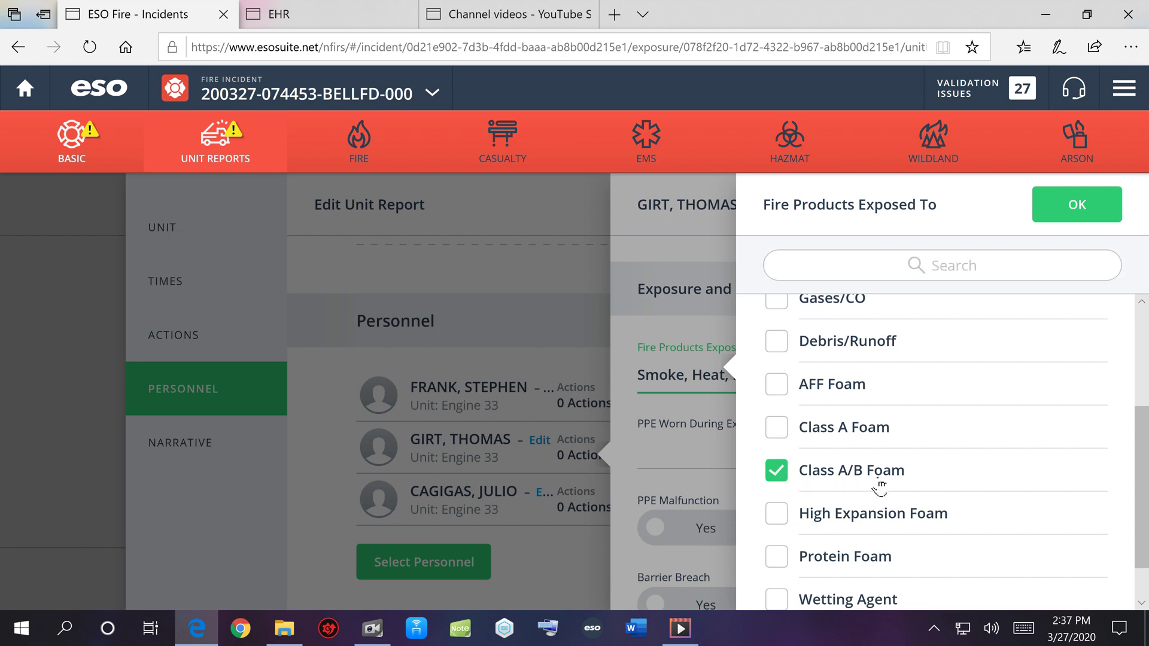
{"action": "left_click", "coordinate": [1078, 209]}
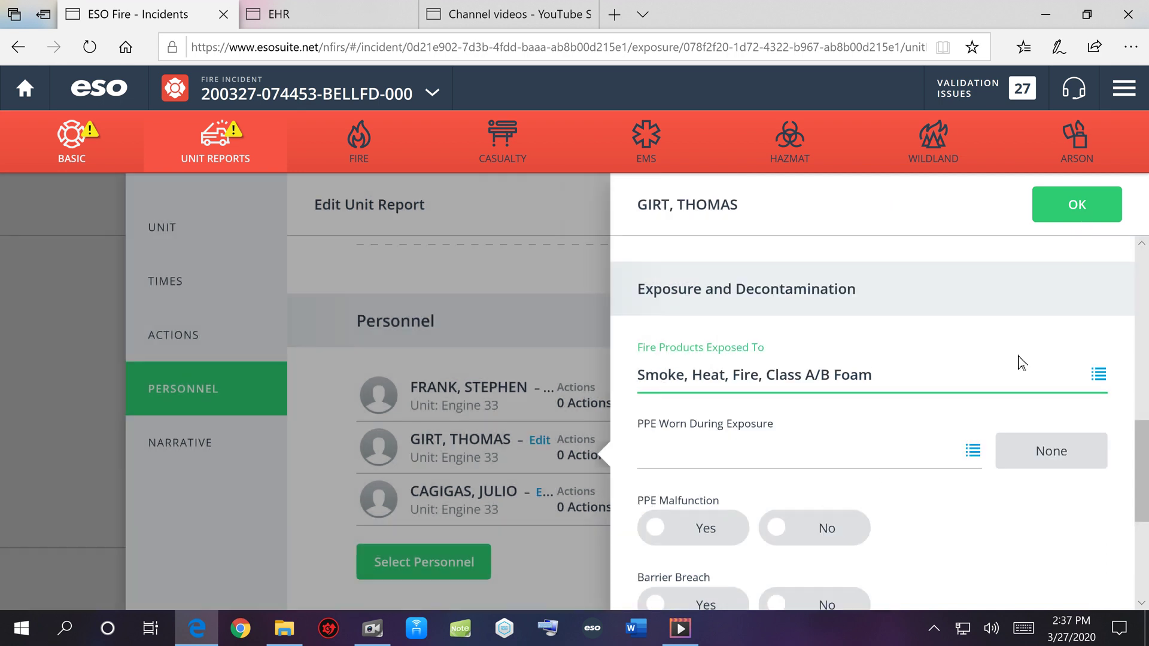
Set PPE Worn During Exposure to Coat, Pant, Boots, Hood, Mask, Firefighting Gloves and SCBA for the second crew member.
{"action": "left_click", "coordinate": [821, 464]}
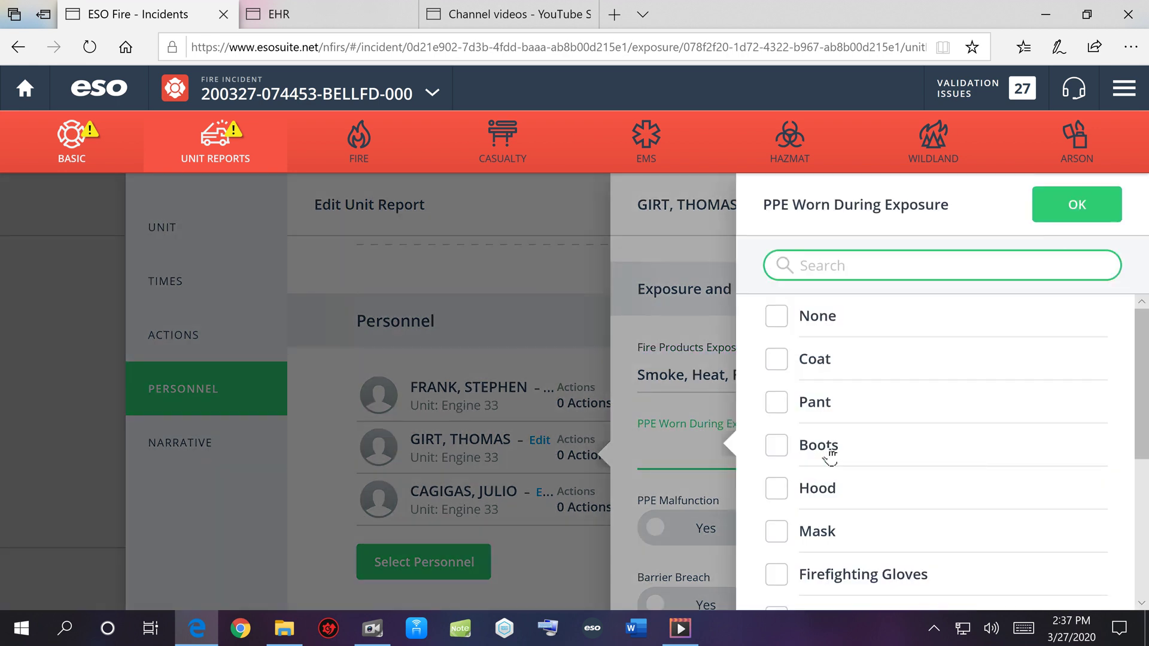
{"action": "left_click", "coordinate": [789, 367]}
{"action": "left_click", "coordinate": [791, 419]}
{"action": "left_click", "coordinate": [781, 454]}
{"action": "left_click", "coordinate": [782, 502]}
{"action": "left_click", "coordinate": [783, 535]}
{"action": "left_click", "coordinate": [788, 576]}
{"action": "scroll", "coordinate": [807, 532], "scroll_direction": "down", "scroll_amount": 2}
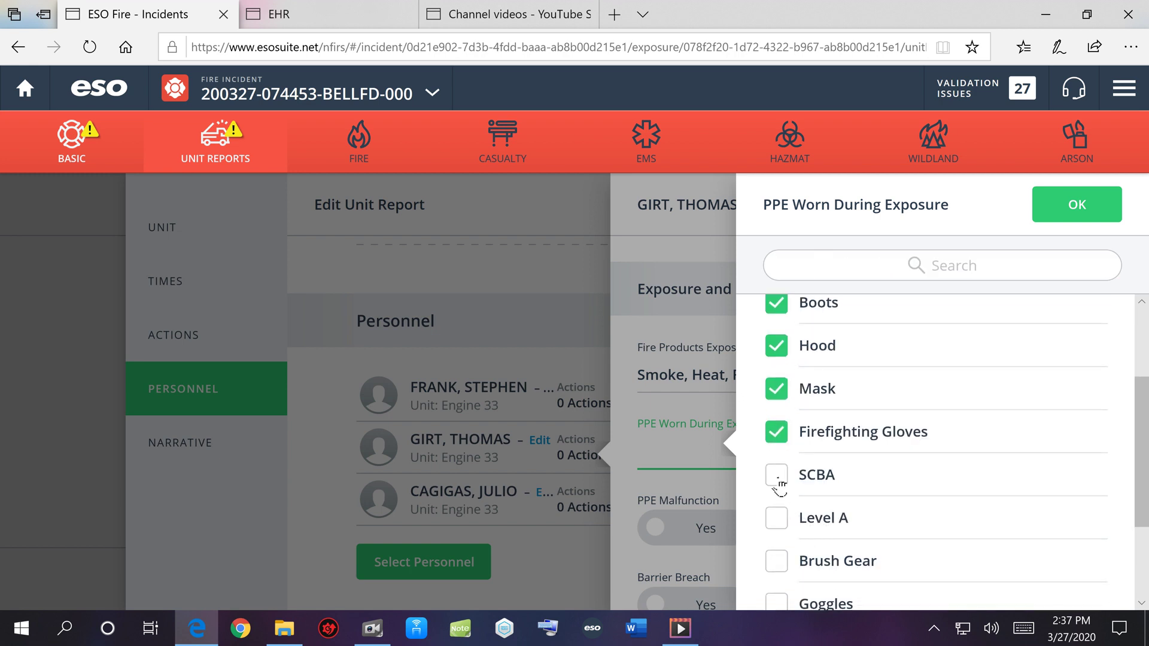
{"action": "left_click", "coordinate": [778, 477]}
{"action": "scroll", "coordinate": [779, 484], "scroll_direction": "up", "scroll_amount": 3}
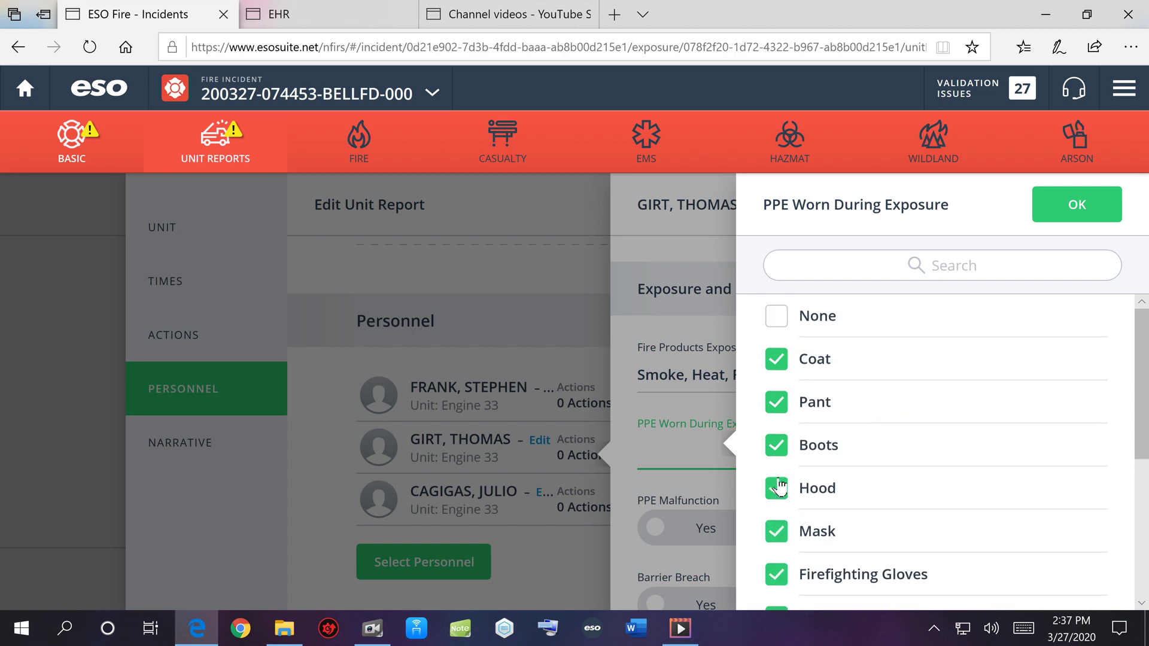
{"action": "scroll", "coordinate": [779, 488], "scroll_direction": "down", "scroll_amount": 5}
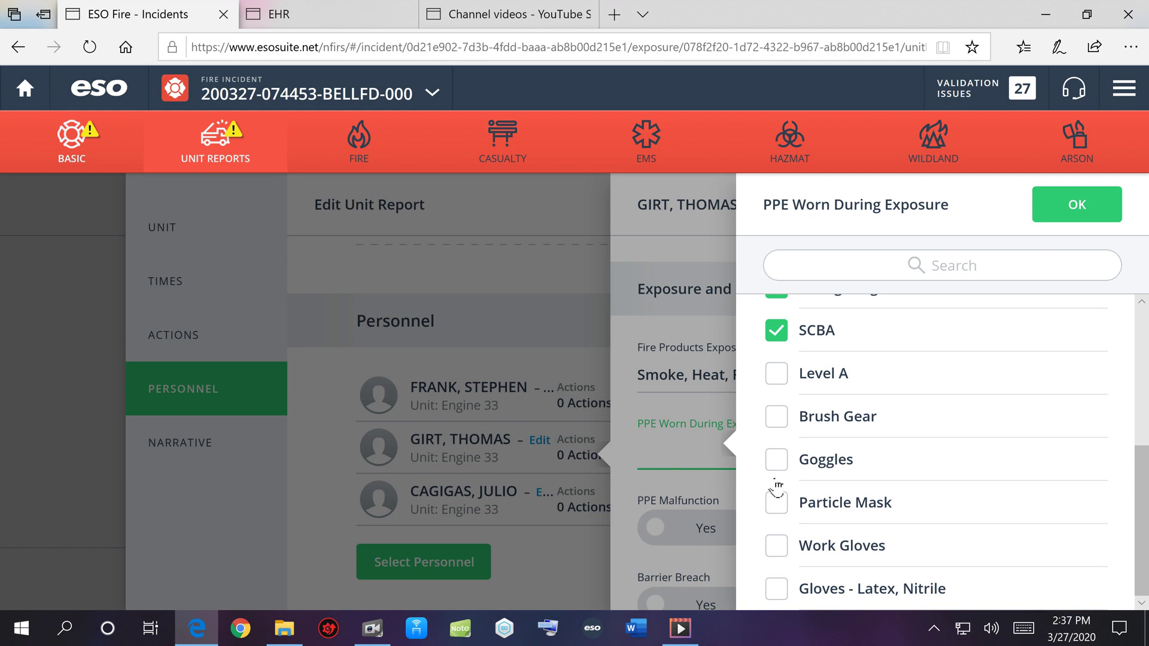
{"action": "scroll", "coordinate": [776, 487], "scroll_direction": "up", "scroll_amount": 3}
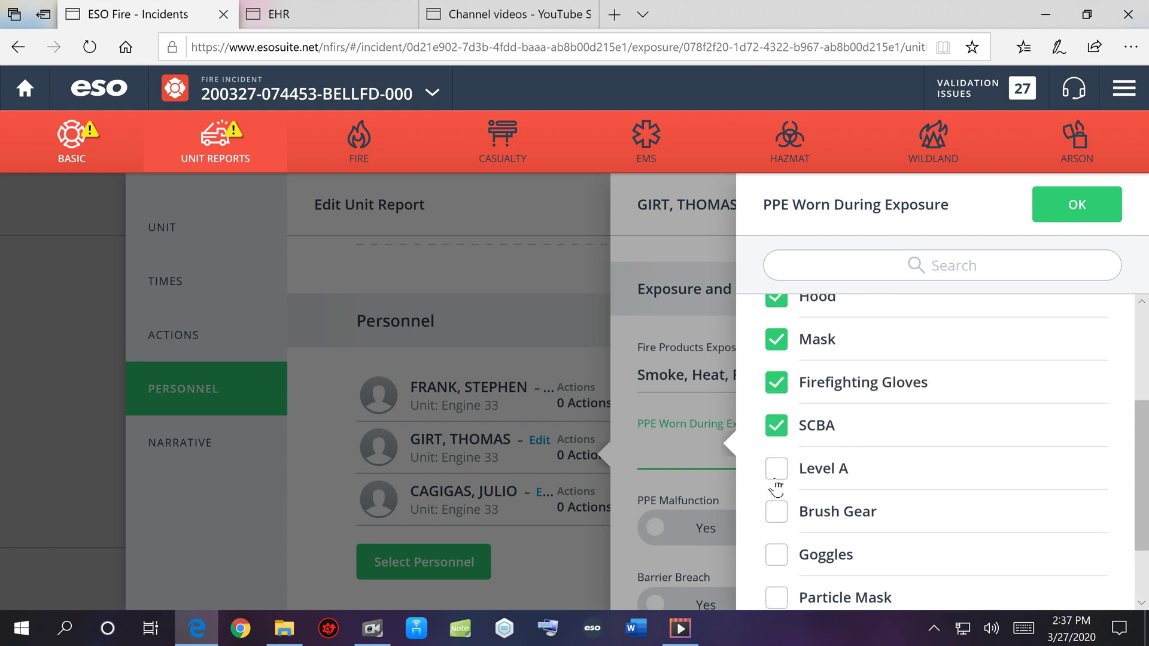
{"action": "left_click", "coordinate": [1098, 216]}
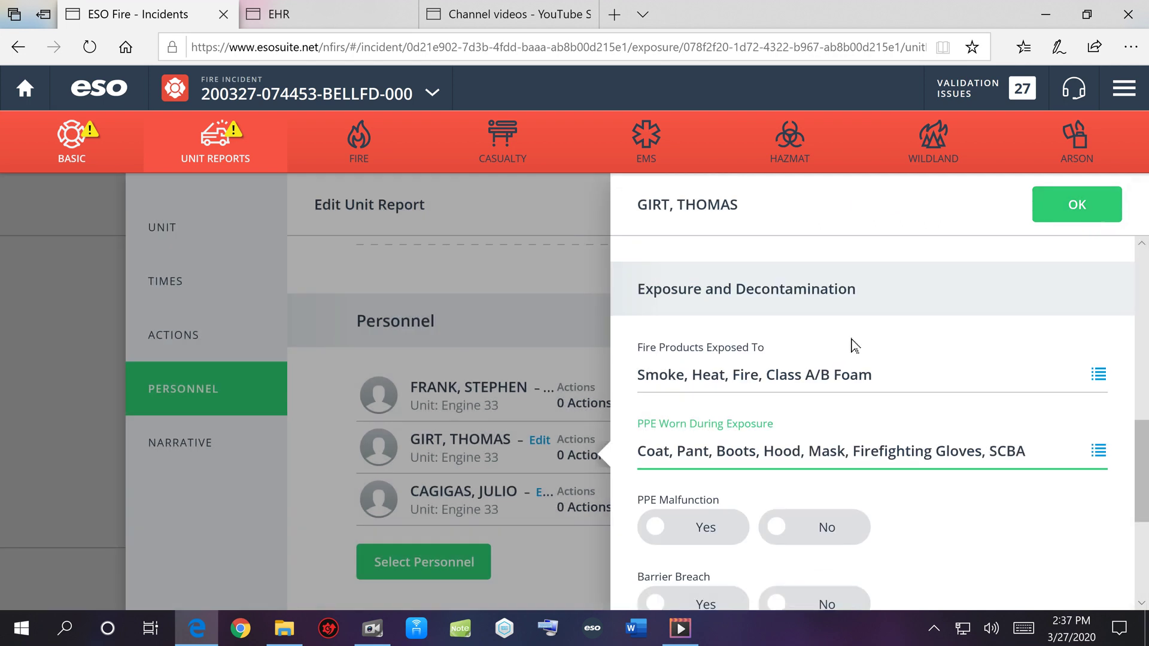
Set PPE Malfunction to No, Barrier Breach to Yes, Black Soot Around Nose to No and Black Soot Around Mouth to Yes.
{"action": "scroll", "coordinate": [853, 346], "scroll_direction": "down", "scroll_amount": 2}
{"action": "scroll", "coordinate": [854, 346], "scroll_direction": "down", "scroll_amount": 3}
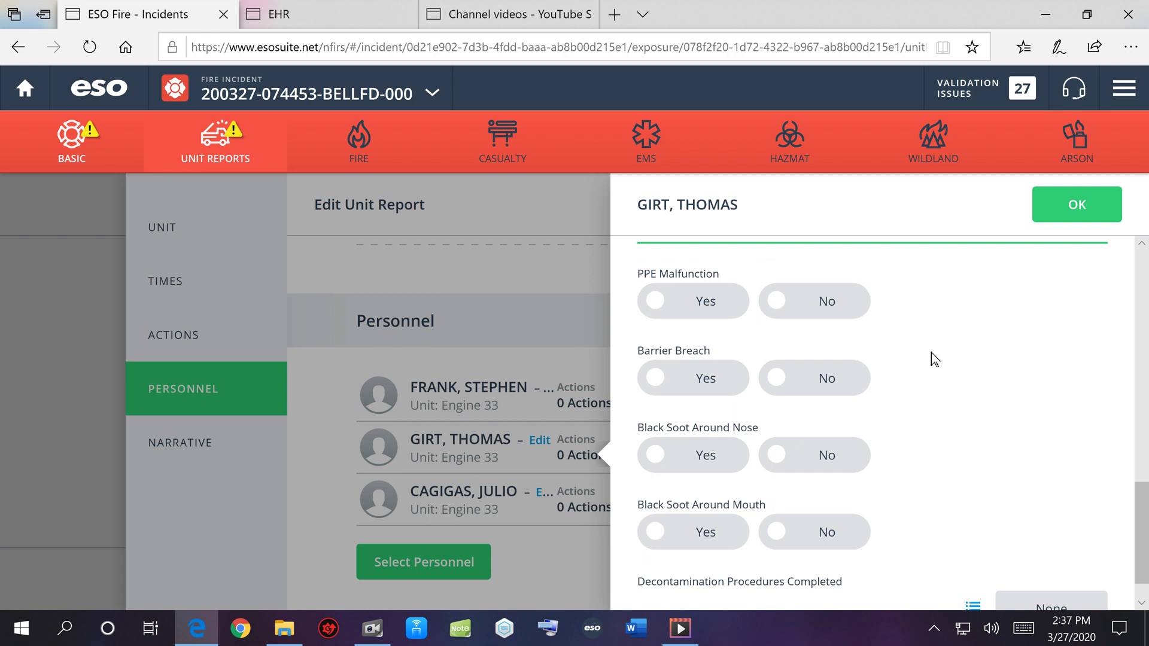
{"action": "left_click", "coordinate": [832, 310]}
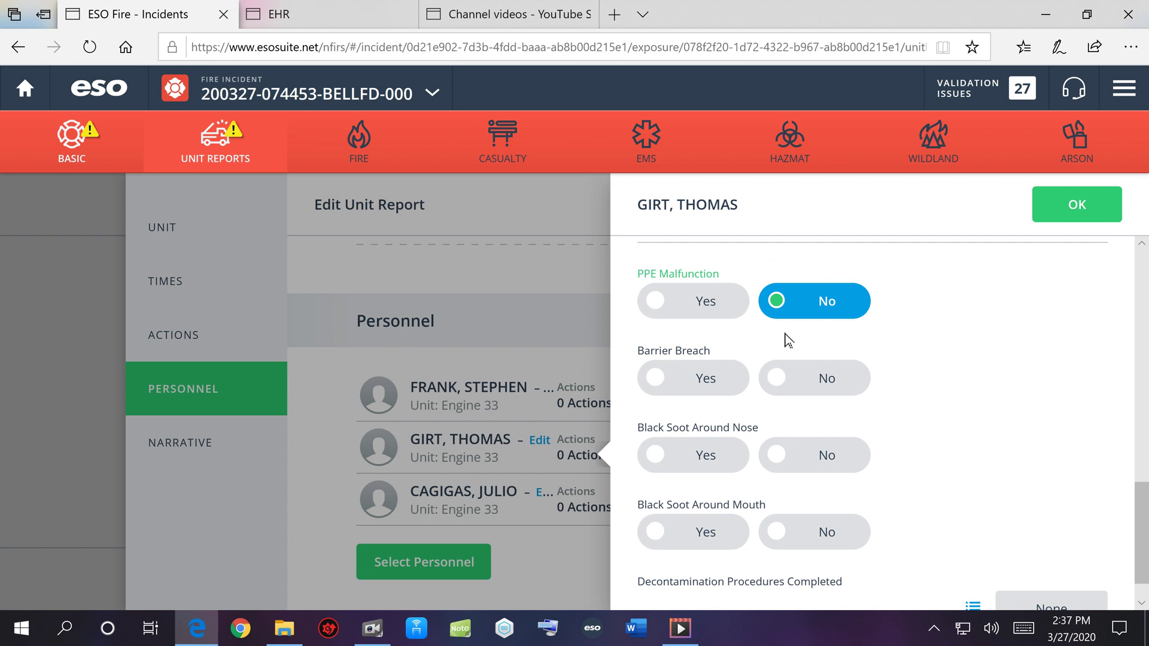
{"action": "left_click", "coordinate": [720, 377]}
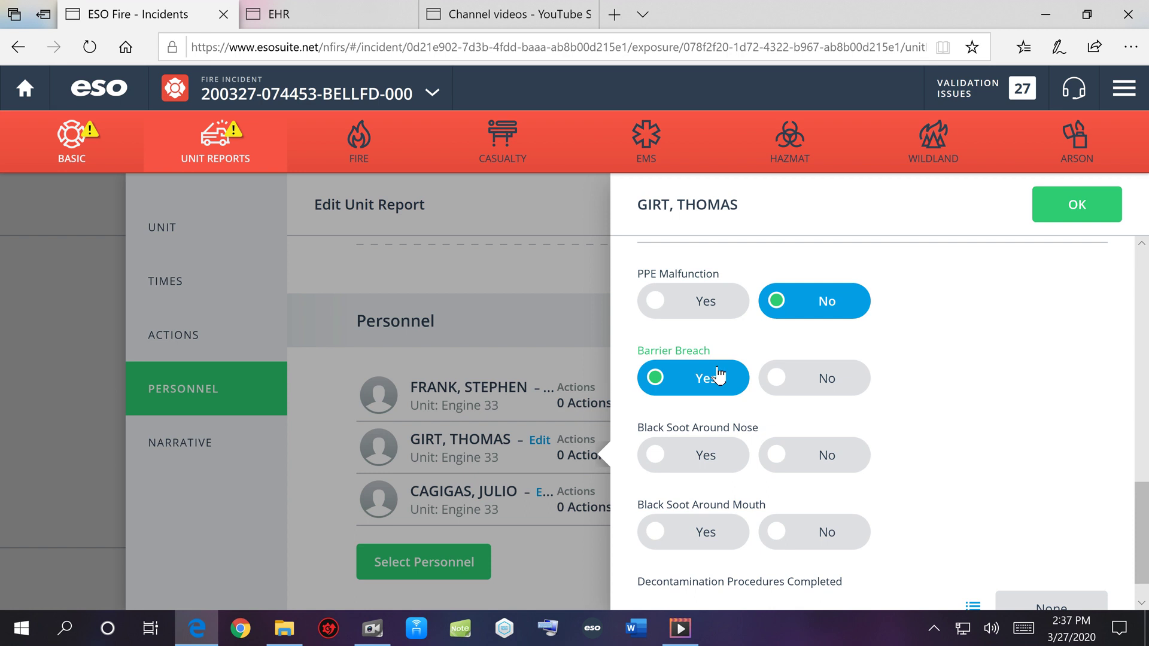
{"action": "scroll", "coordinate": [786, 422], "scroll_direction": "down", "scroll_amount": 1}
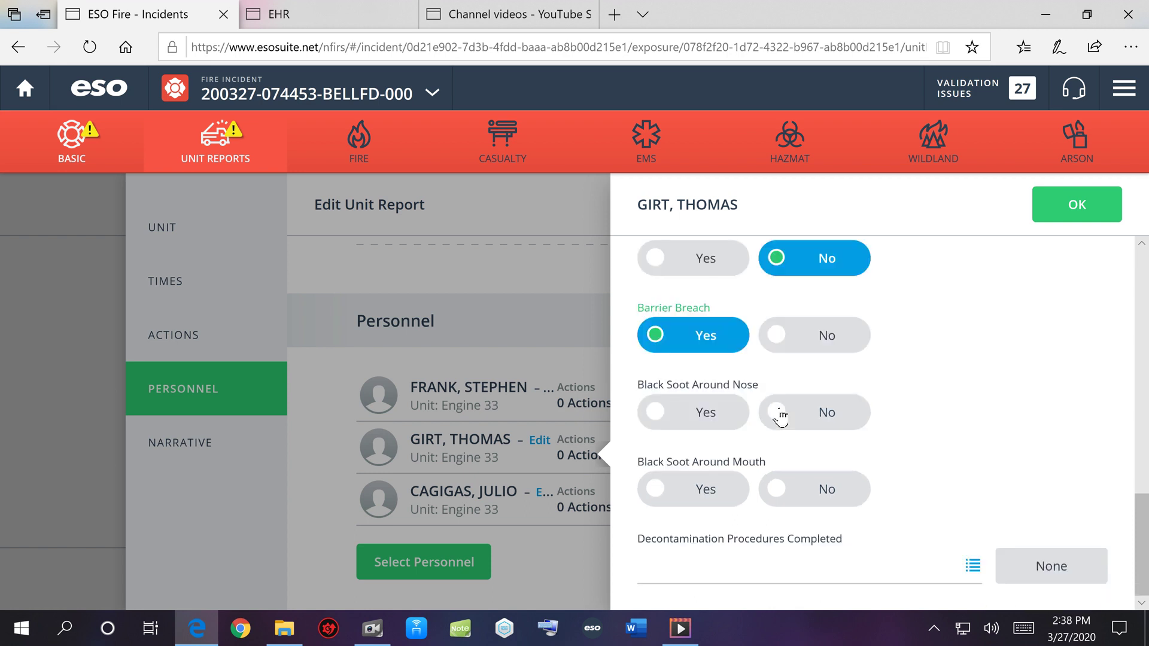
{"action": "left_click", "coordinate": [819, 419]}
{"action": "left_click", "coordinate": [712, 491]}
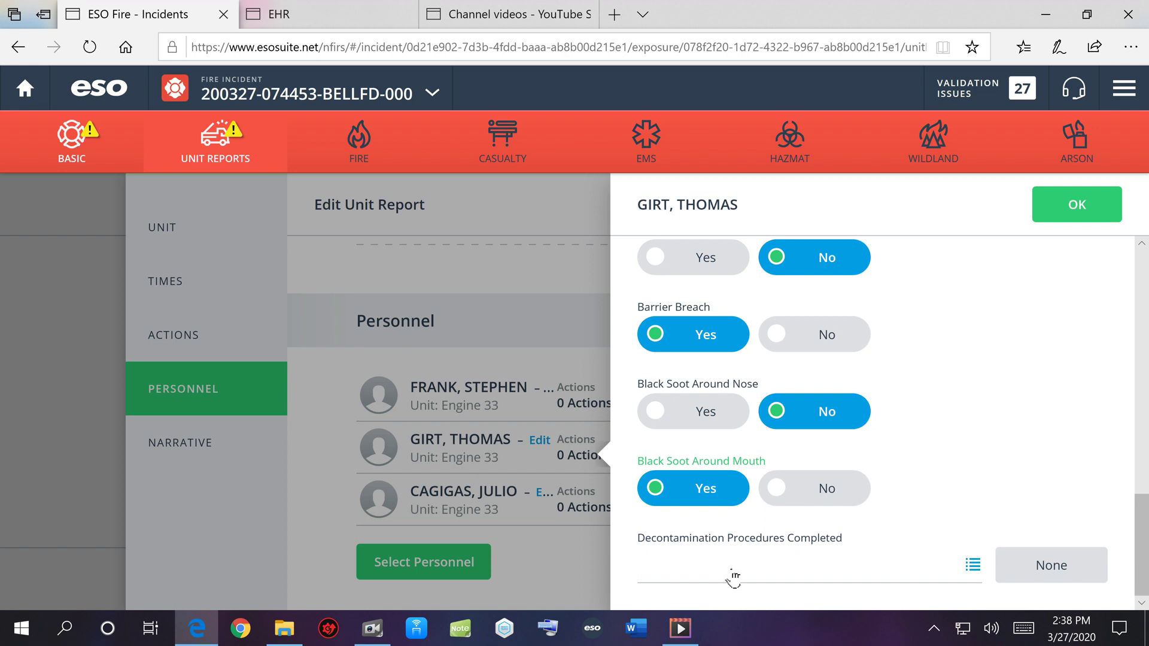
Set Decontamination Procedures Completed to Wet brush gear without soap; Used wet wipes; Cleaned neck, face, arms, and exposed areas; Gear bagged, placed outside of cab.
{"action": "left_click", "coordinate": [731, 578]}
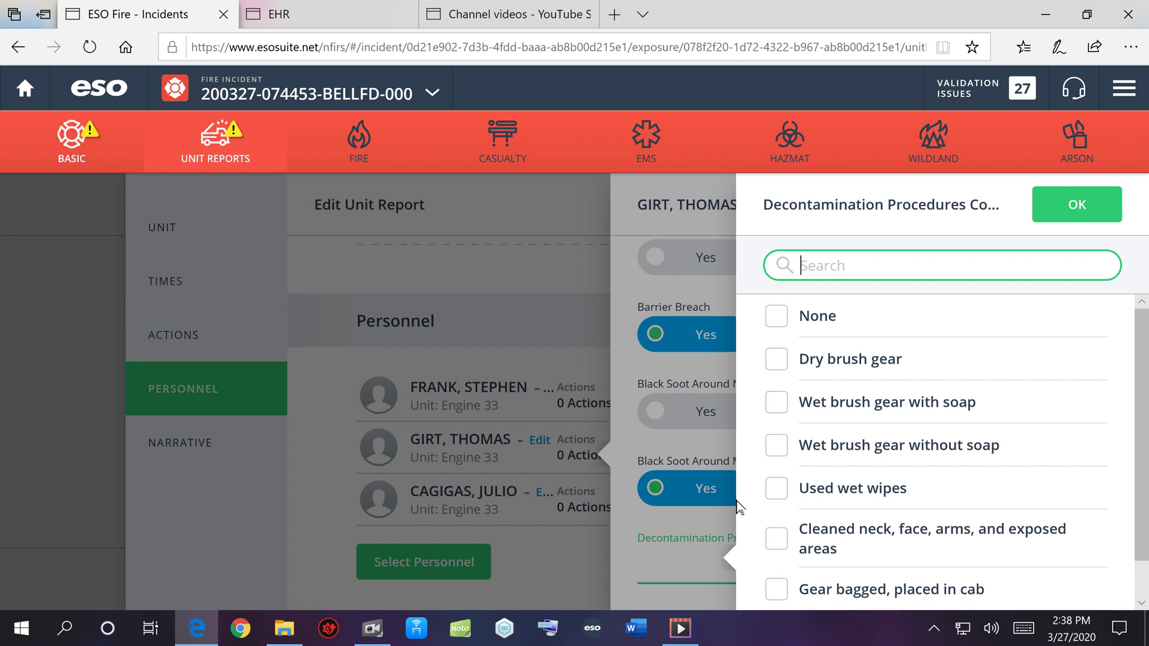
{"action": "left_click", "coordinate": [779, 458]}
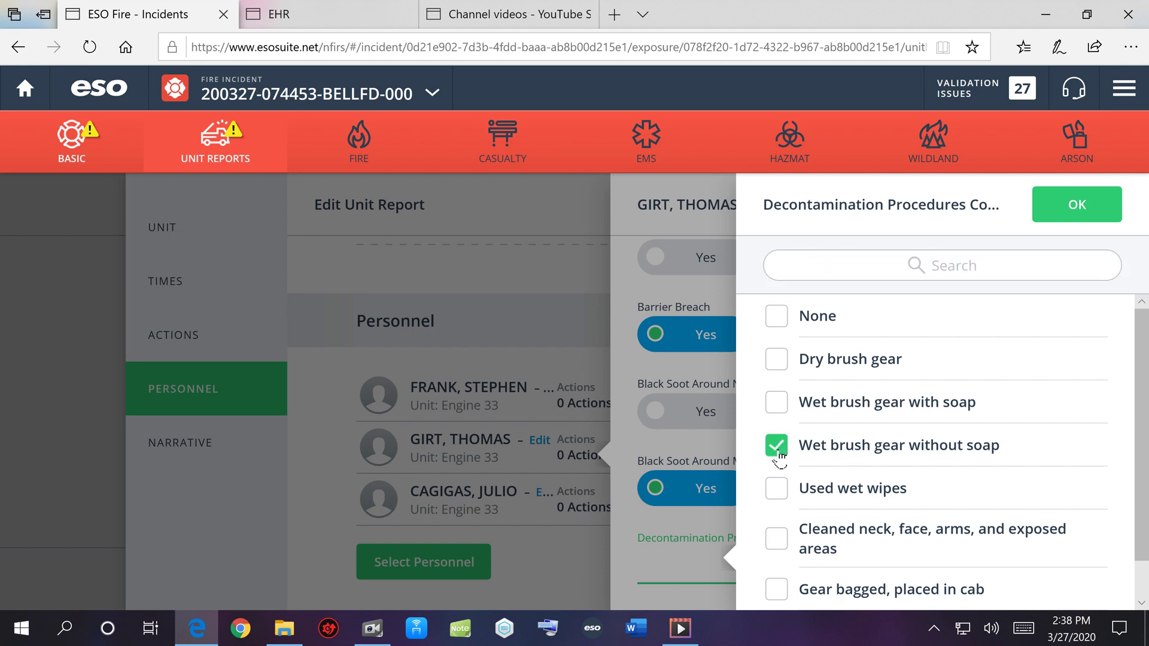
{"action": "left_click", "coordinate": [778, 491]}
{"action": "left_click", "coordinate": [785, 549]}
{"action": "scroll", "coordinate": [785, 550], "scroll_direction": "down", "scroll_amount": 1}
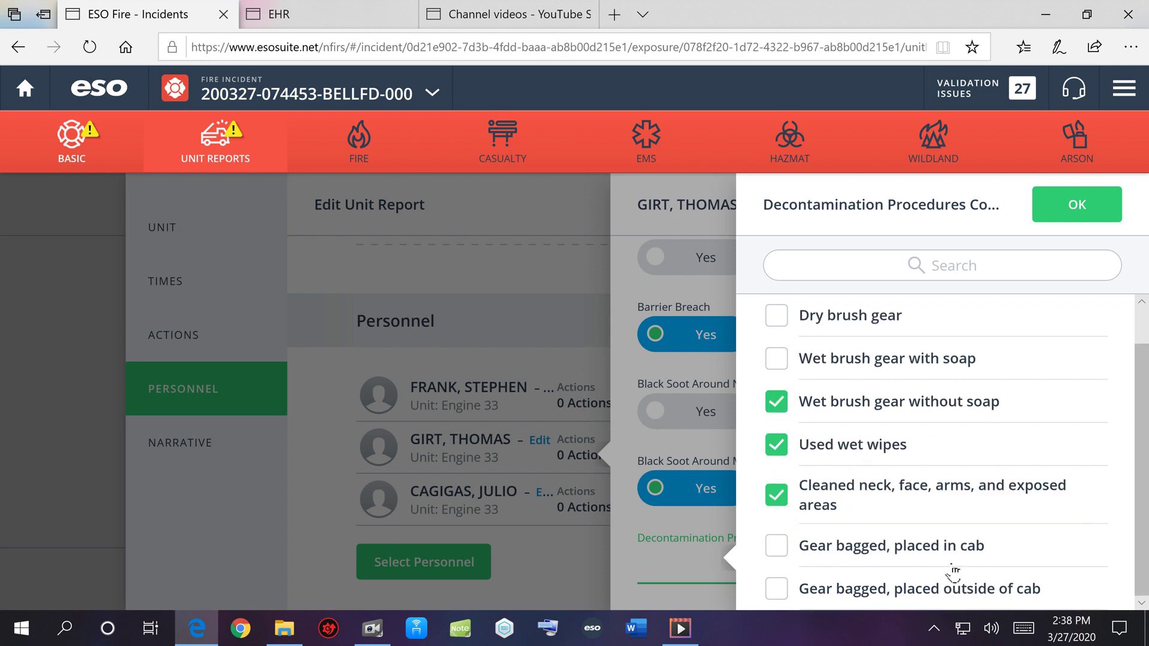
{"action": "left_click", "coordinate": [782, 596]}
{"action": "left_click", "coordinate": [1071, 219]}
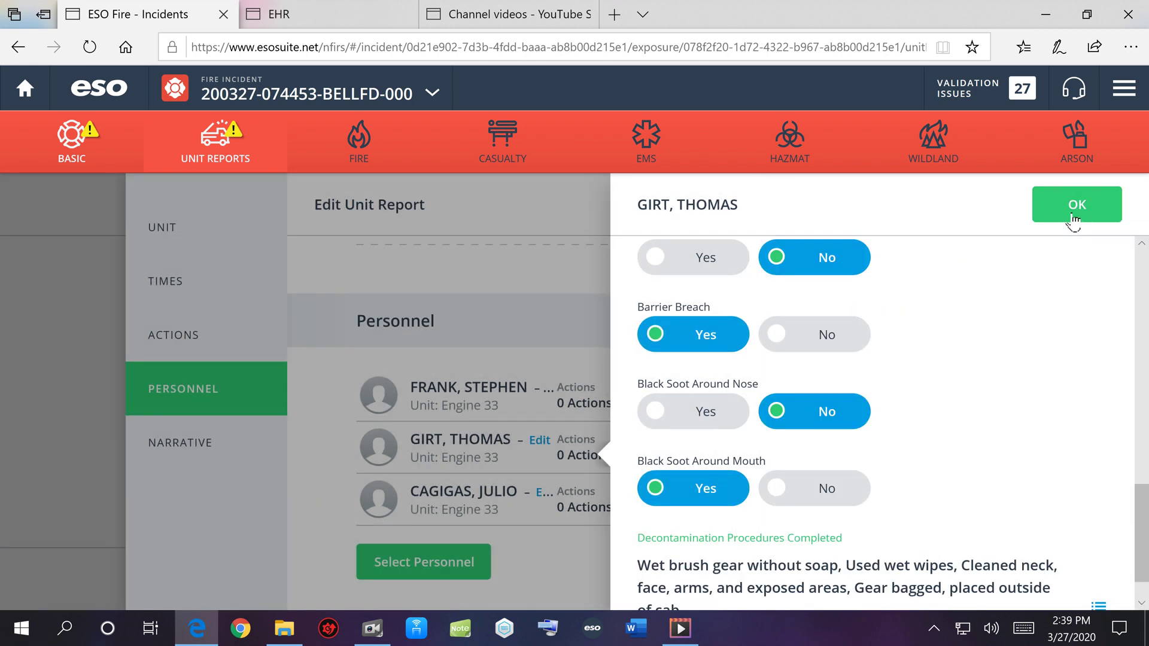
{"action": "left_click", "coordinate": [1071, 219]}
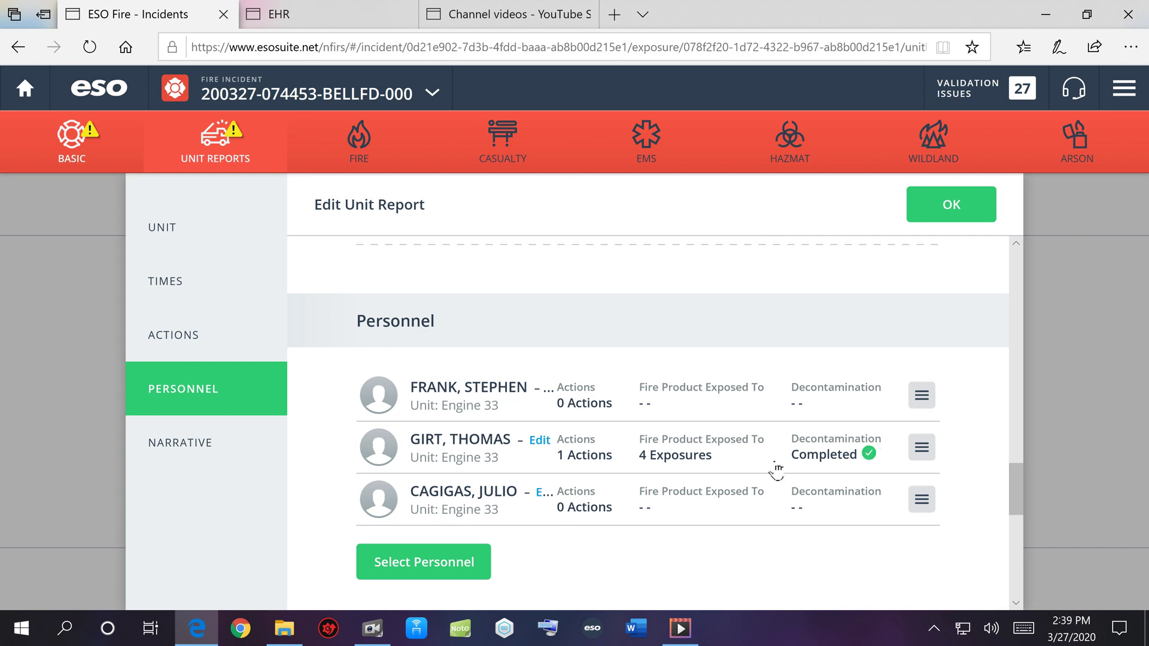